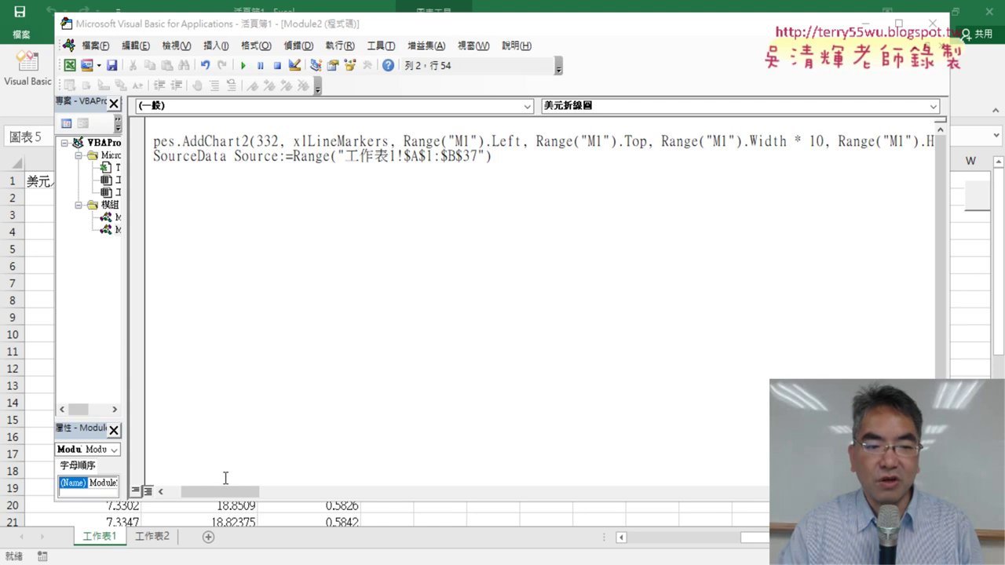
- Change ActiveSheet in the AddChart2 line to Sheets(1)
left_click_drag(225, 488, 210, 489)
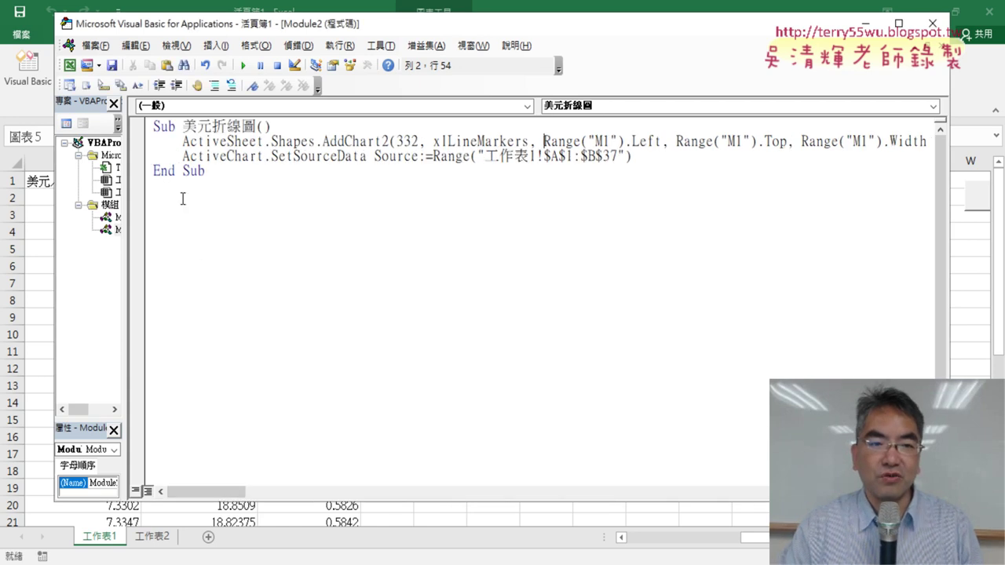
left_click_drag(183, 142, 263, 143)
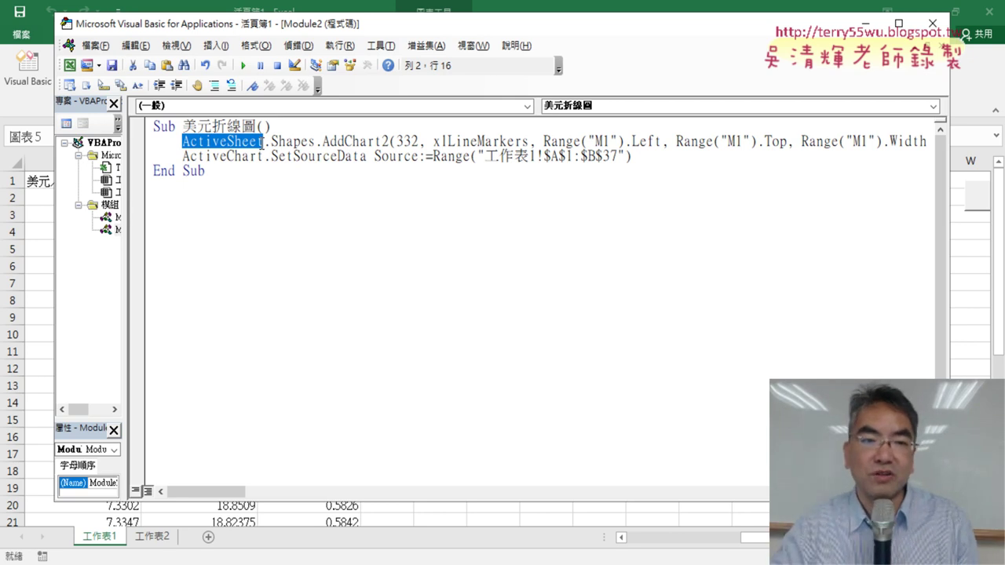
left_click_drag(370, 28, 453, 28)
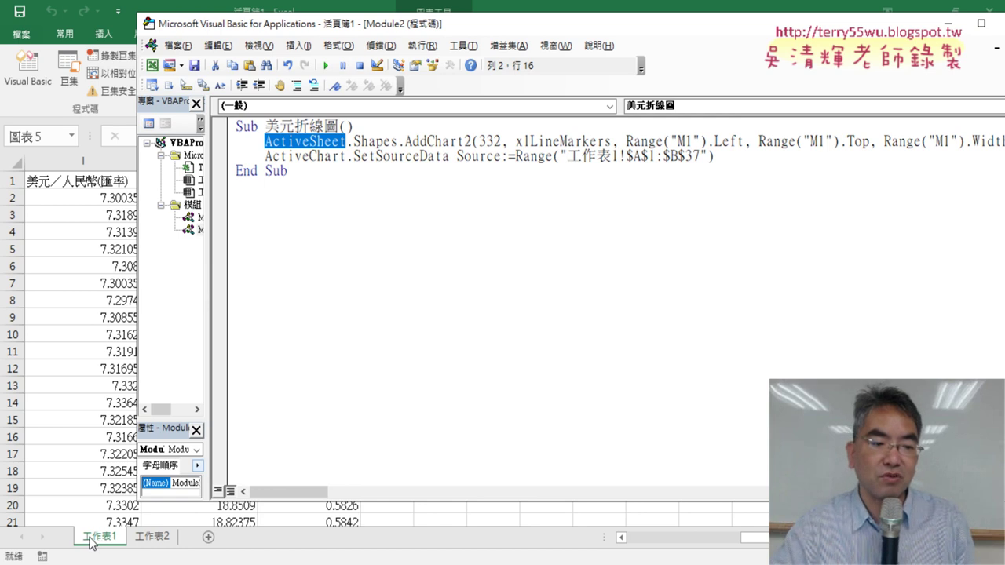
left_click(318, 143)
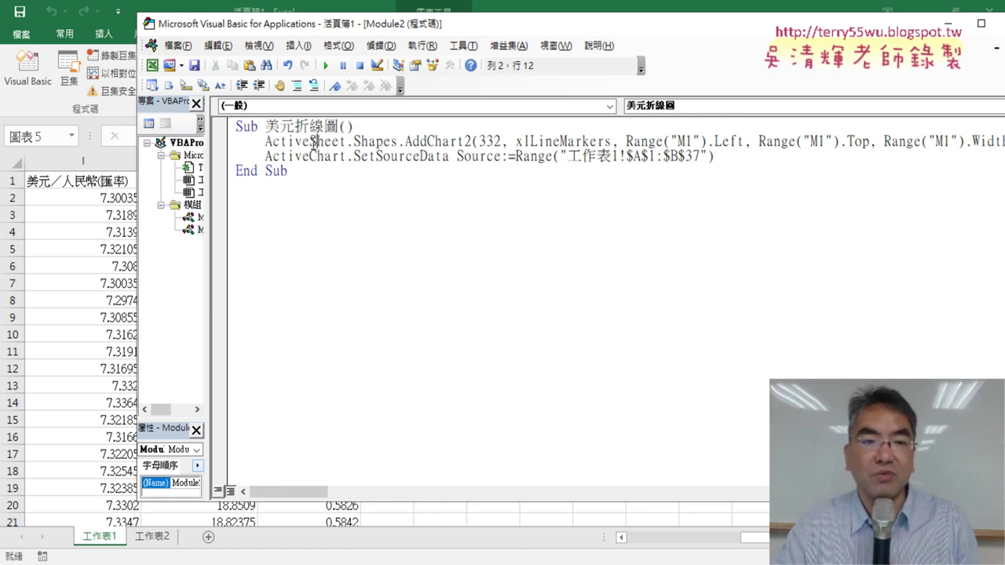
left_click_drag(310, 142, 247, 149)
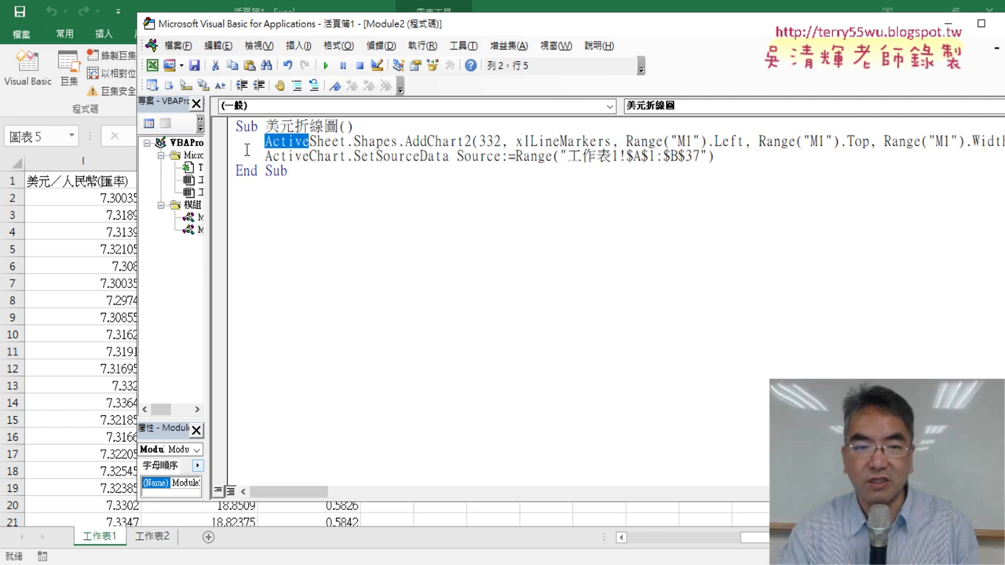
key("Delete")
key("Right")
key("Right")
key("Right")
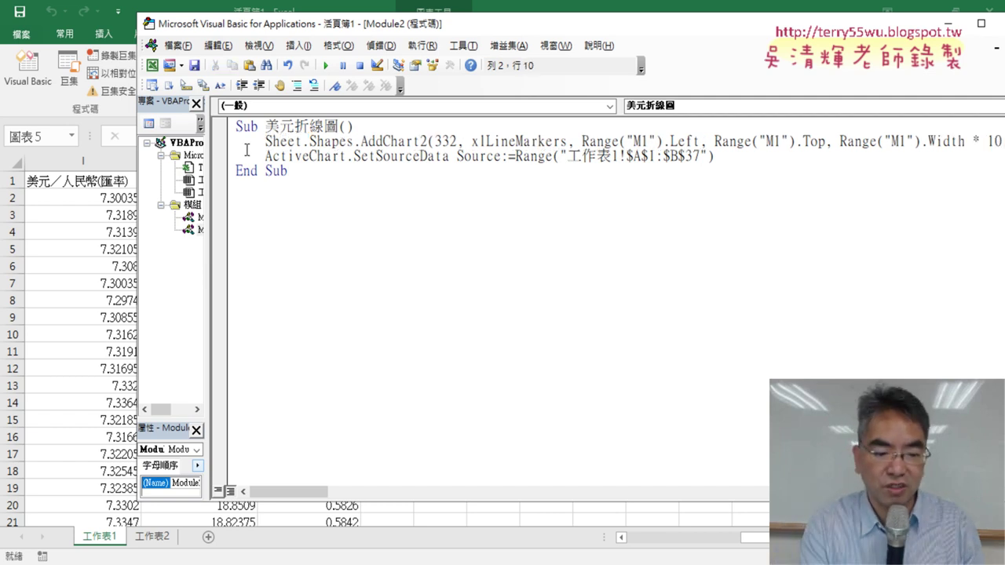
type("s(1)")
key("Left")
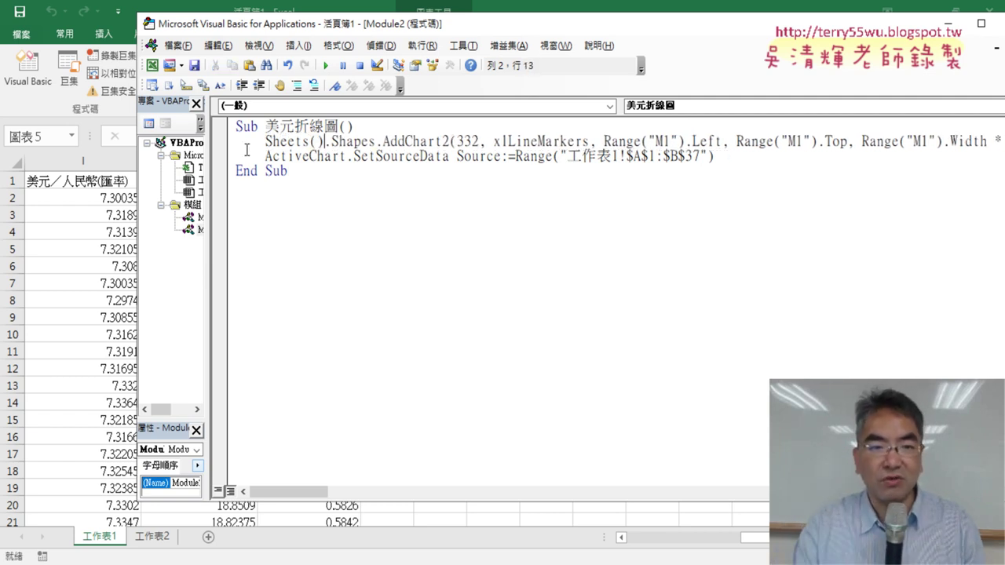
type("1")
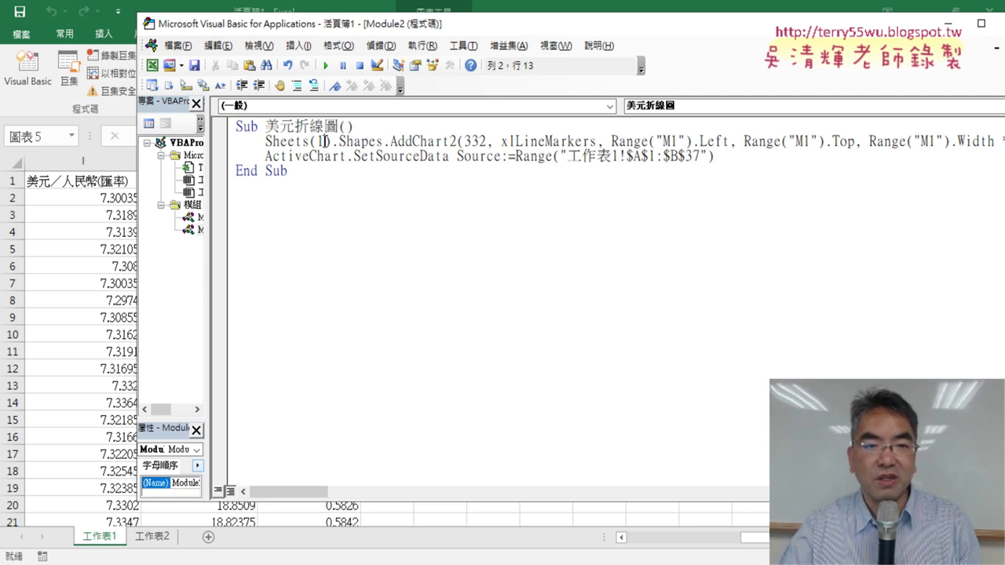
- Replace the index 1 with empty quotes, Sheets(""), after checking the worksheet tab name
left_click_drag(324, 141, 318, 141)
type("\"\"")
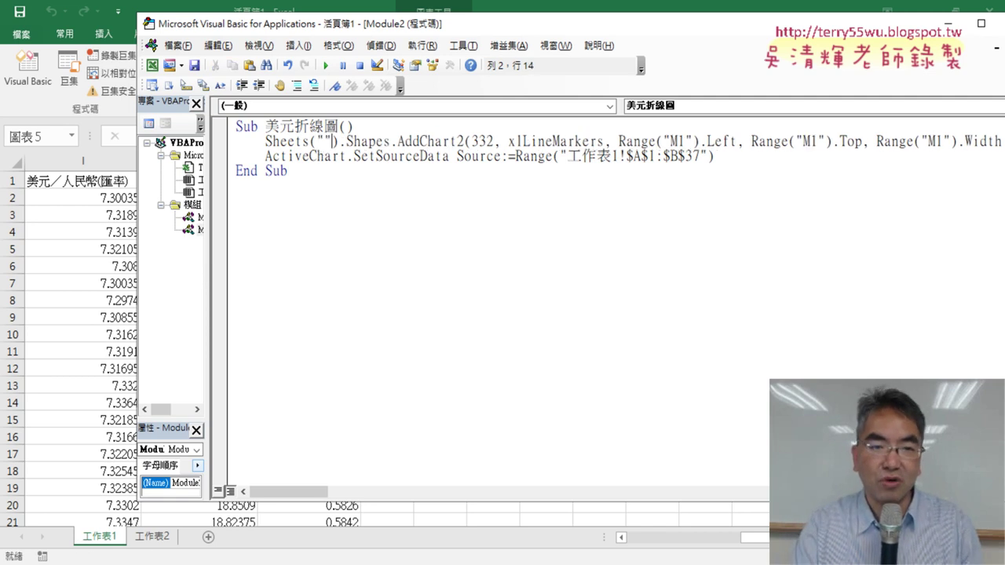
left_click(102, 540)
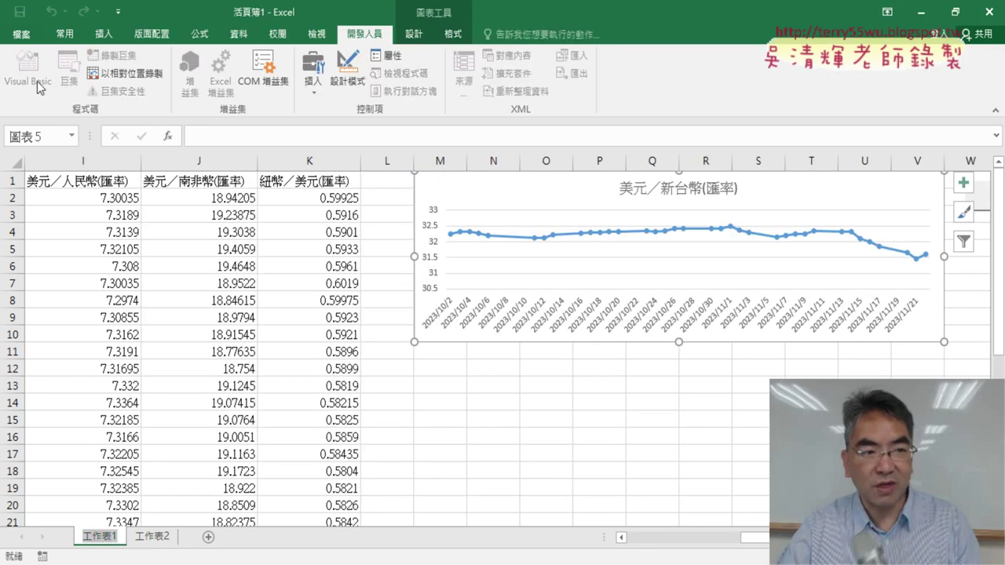
left_click(165, 505)
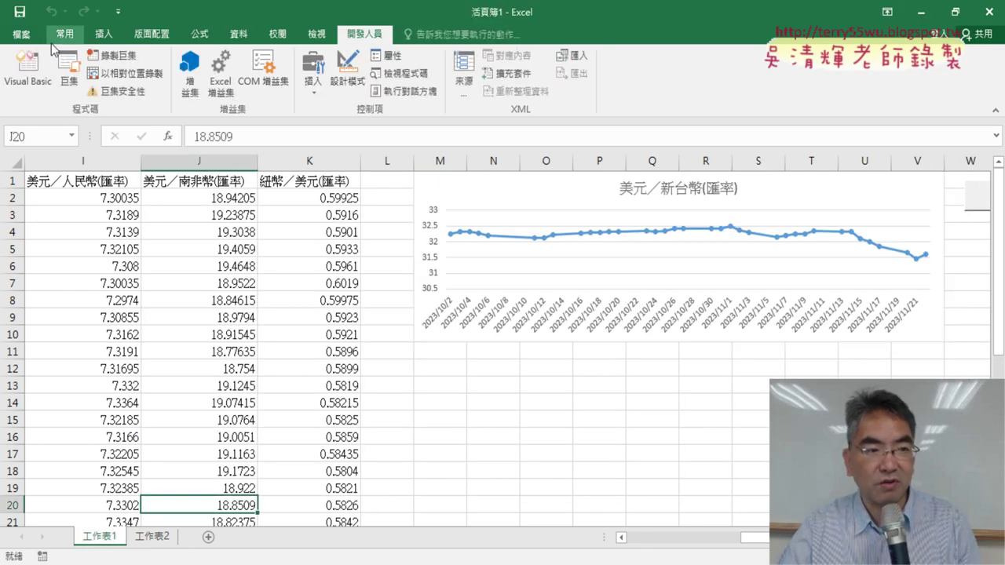
left_click(27, 69)
left_click(325, 141)
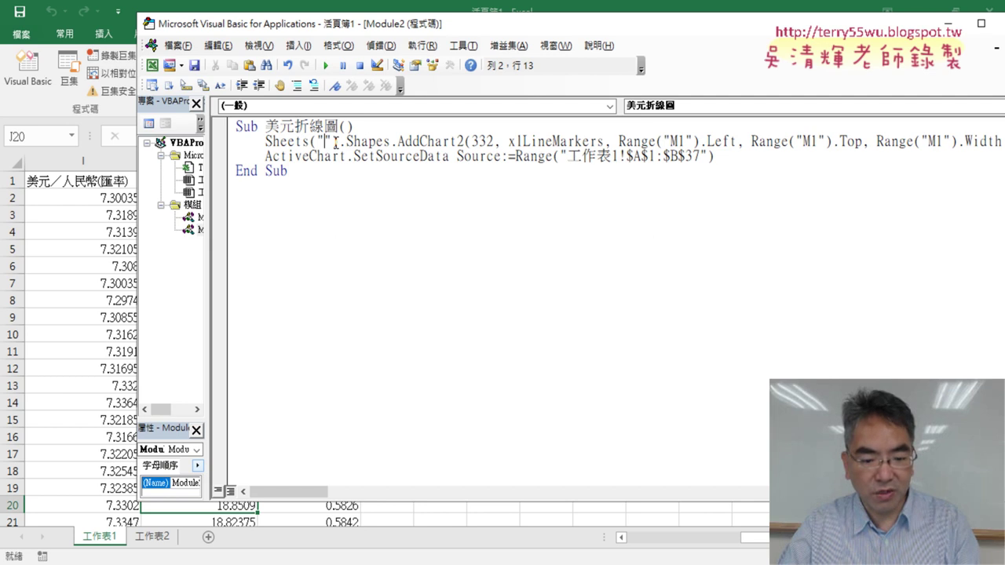
- Try 工作表1 as the quoted sheet name, then undo back to ActiveSheet.Shapes
type("工作表1")
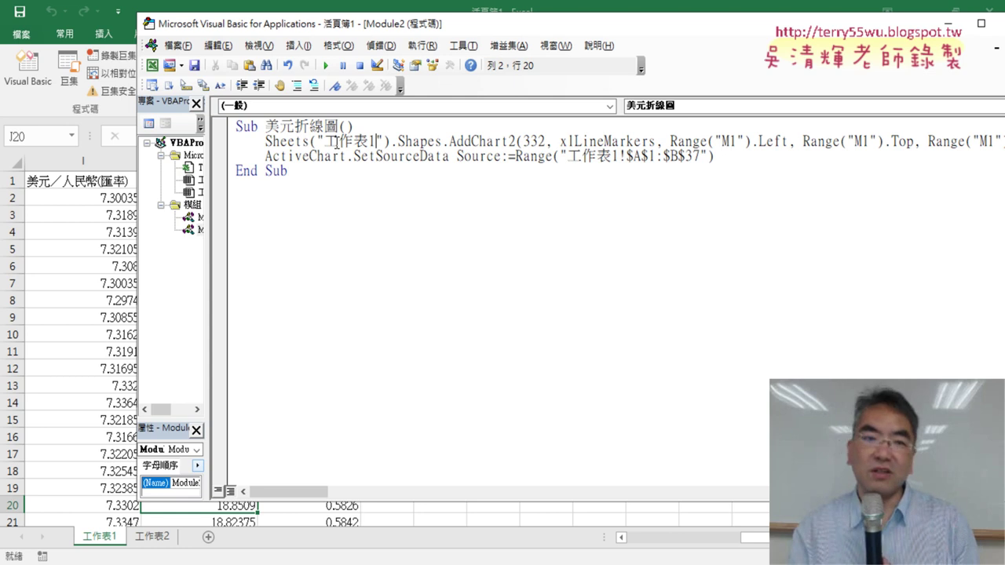
key("BackSpace")
key("BackSpace")
key("BackSpace")
key("Delete")
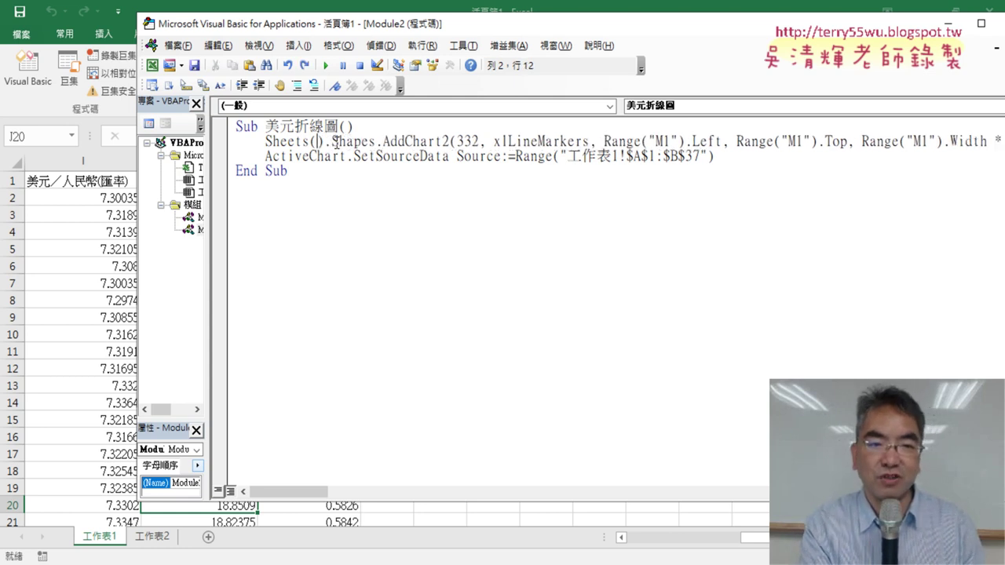
key("ctrl+z")
key("ctrl+z")
key("ctrl+z")
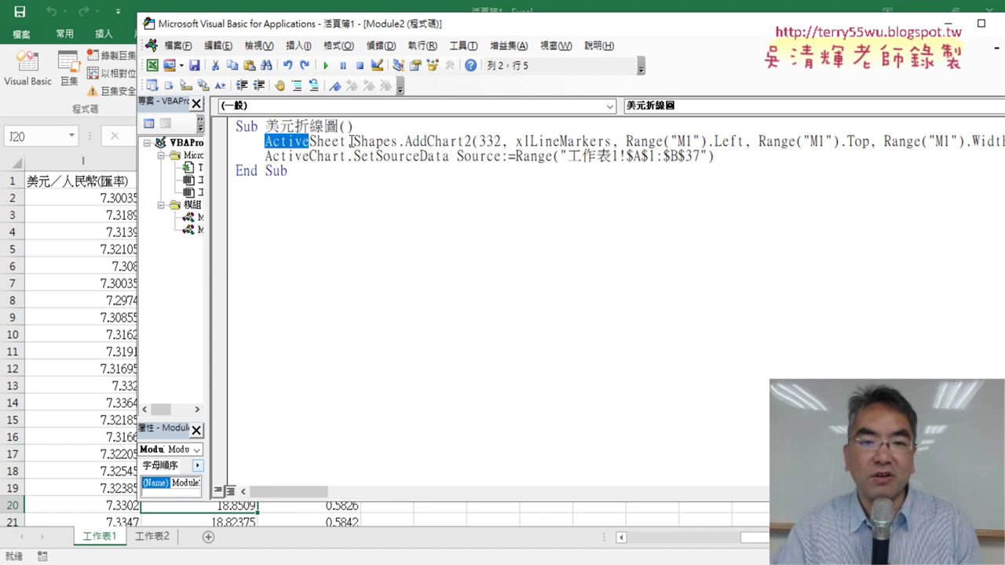
left_click_drag(354, 141, 399, 142)
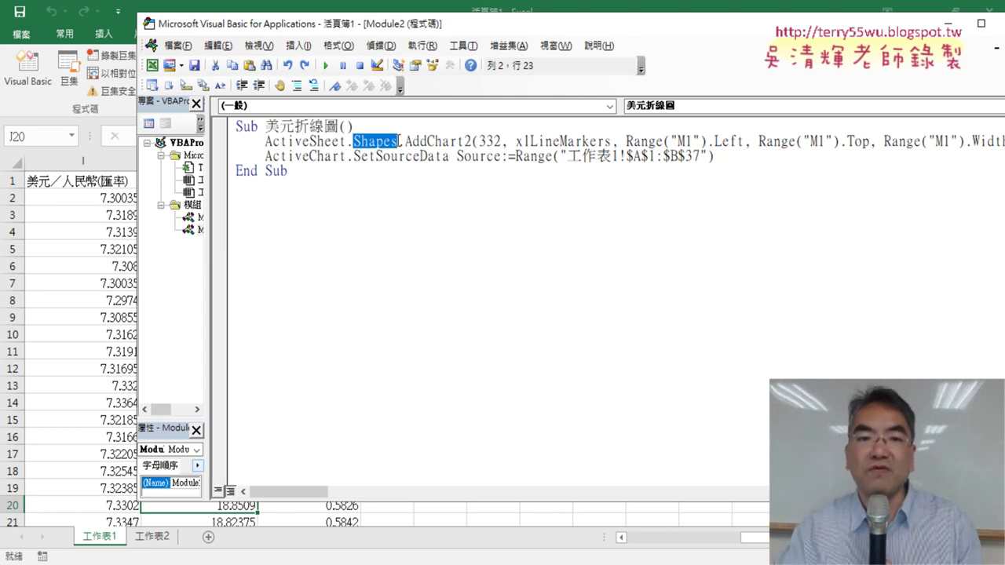
left_click_drag(405, 141, 465, 141)
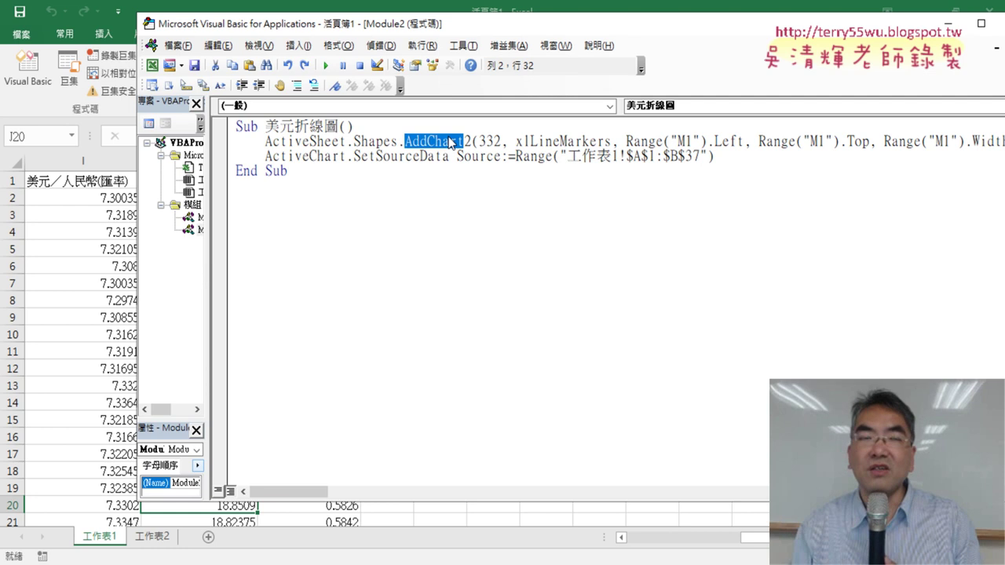
left_click(459, 142)
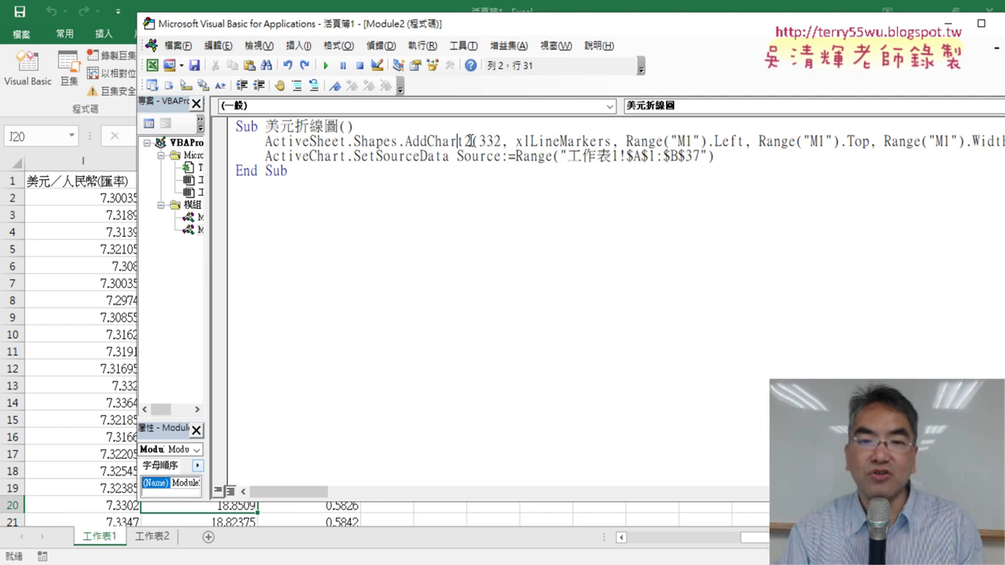
left_click_drag(467, 141, 472, 141)
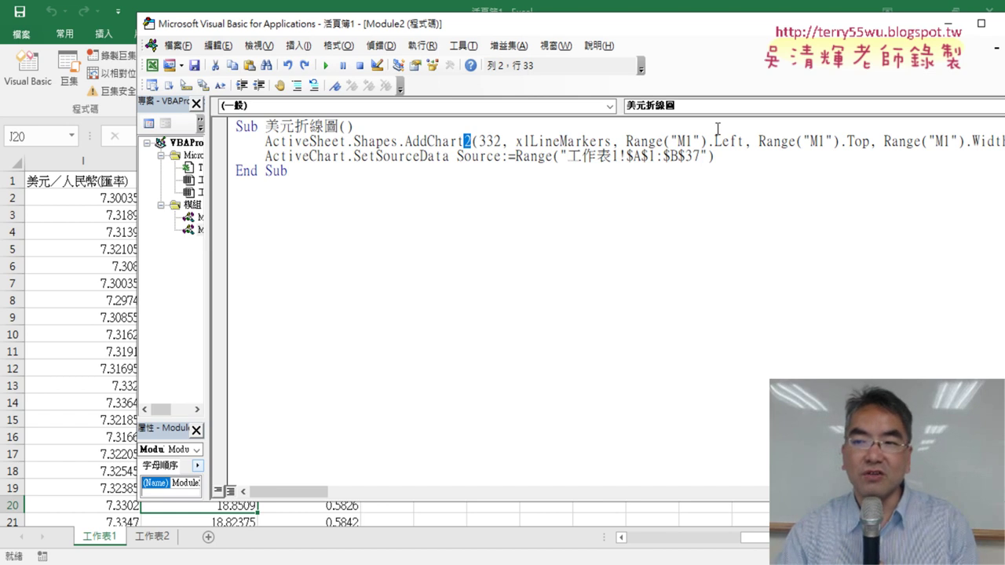
left_click(947, 147)
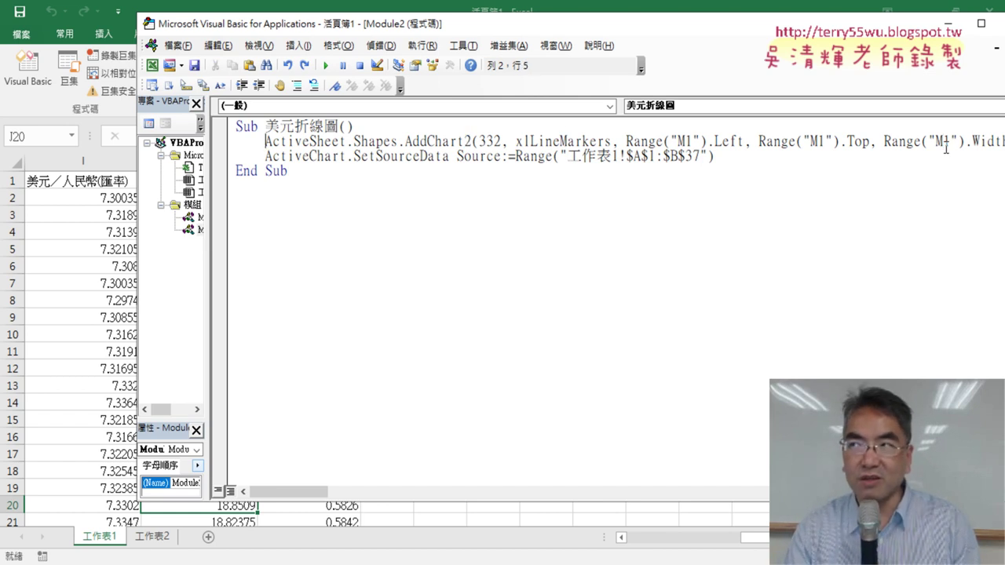
key("End")
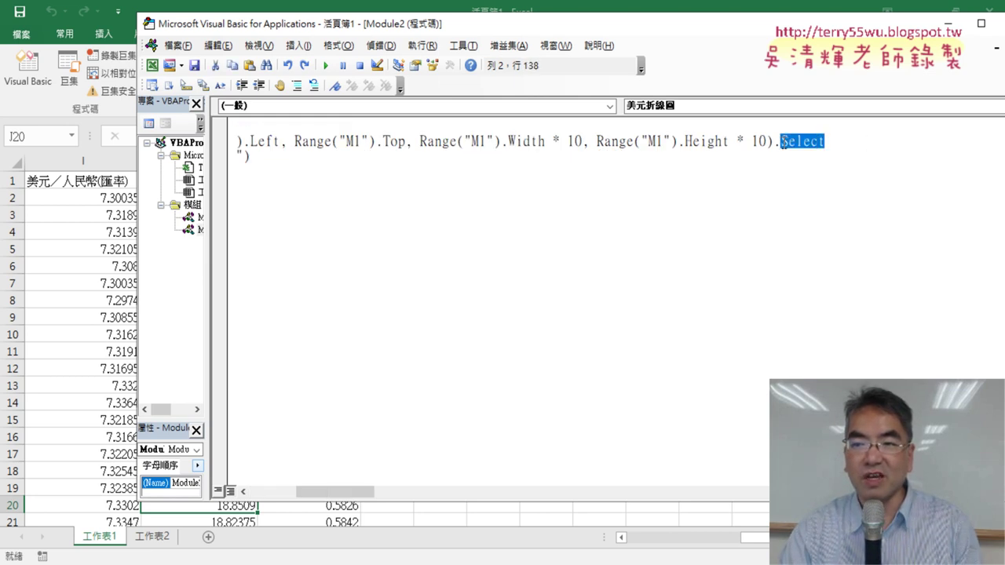
left_click_drag(833, 142, 776, 146)
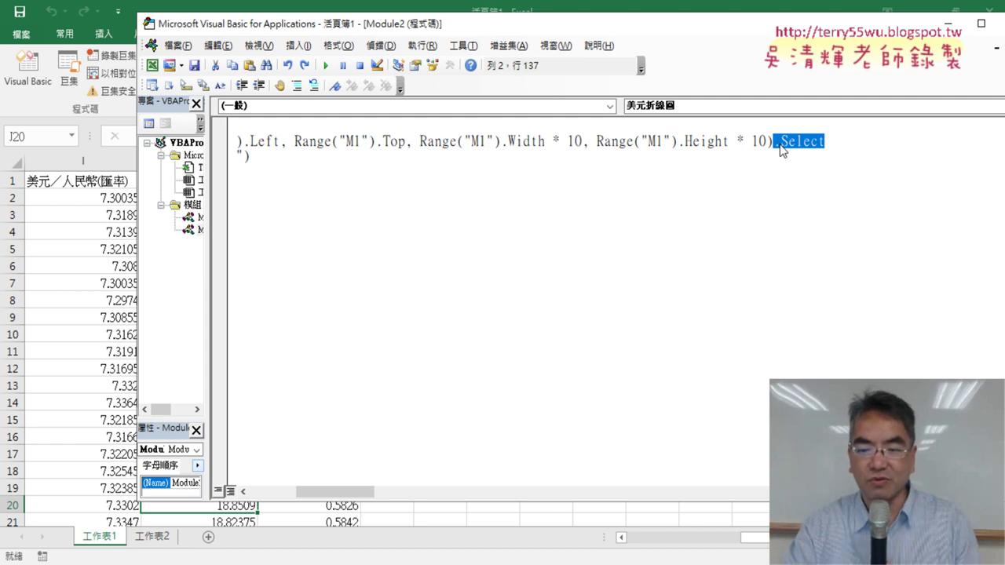
key("Delete")
key("Home")
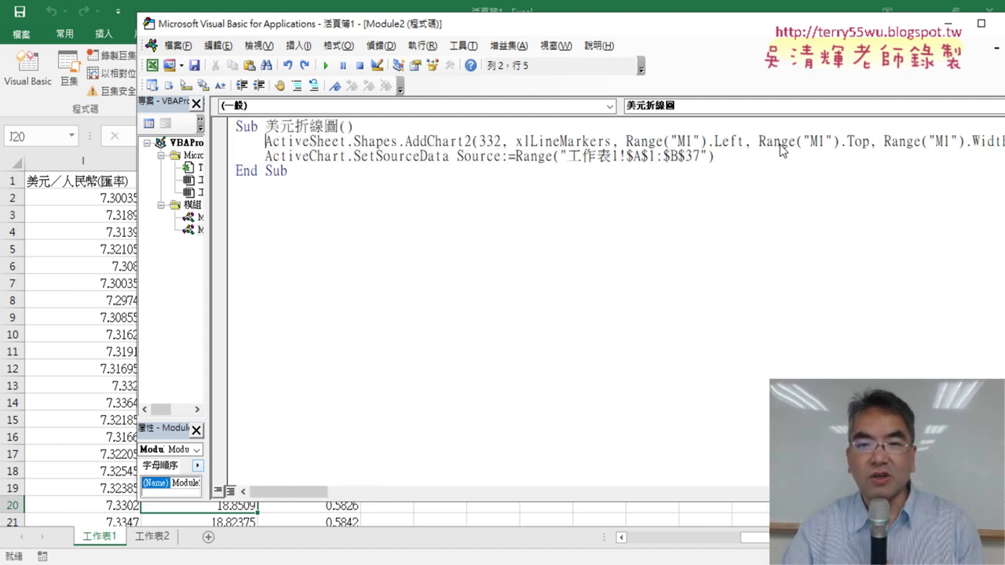
left_click_drag(478, 142, 613, 143)
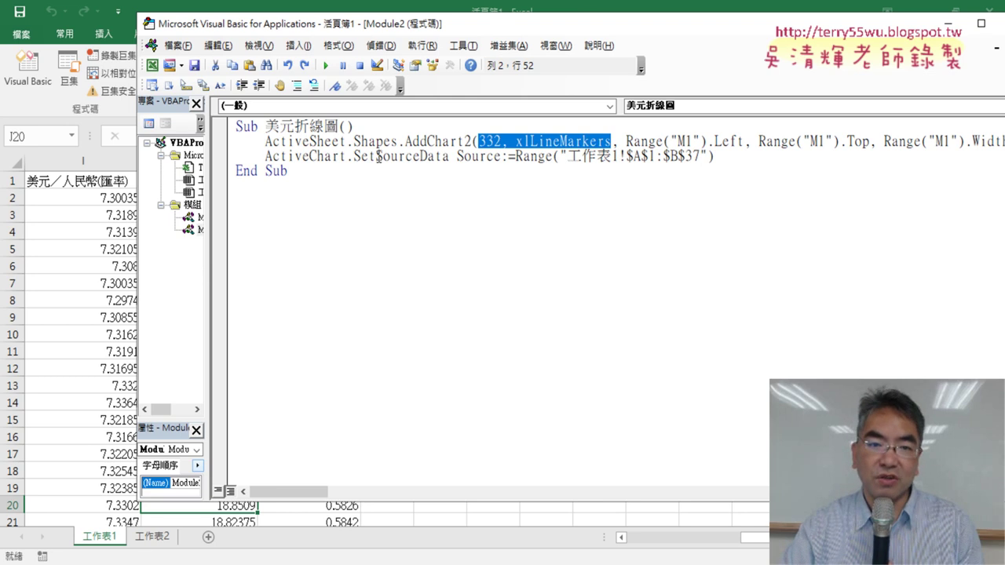
left_click(438, 142)
left_click_drag(404, 141, 463, 141)
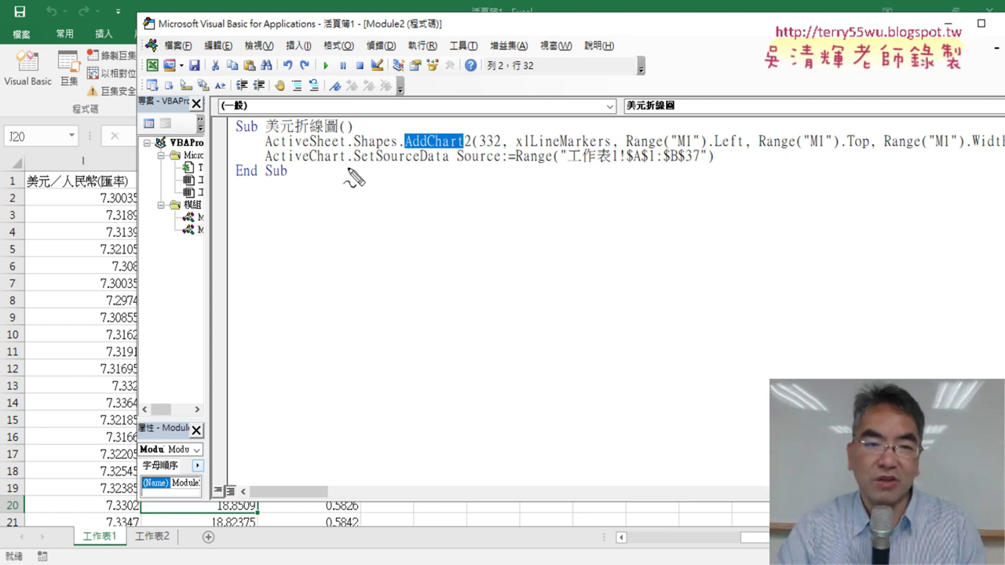
mouse_move(265, 166)
left_mouse_down()
mouse_move(348, 162)
mouse_move(270, 157)
mouse_move(295, 160)
left_mouse_up()
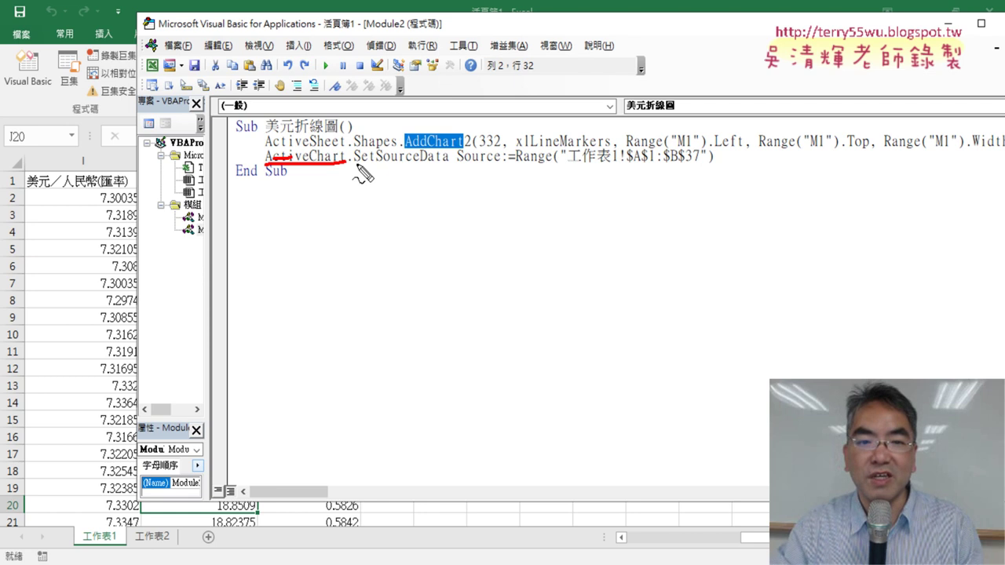
left_click_drag(354, 164, 376, 166)
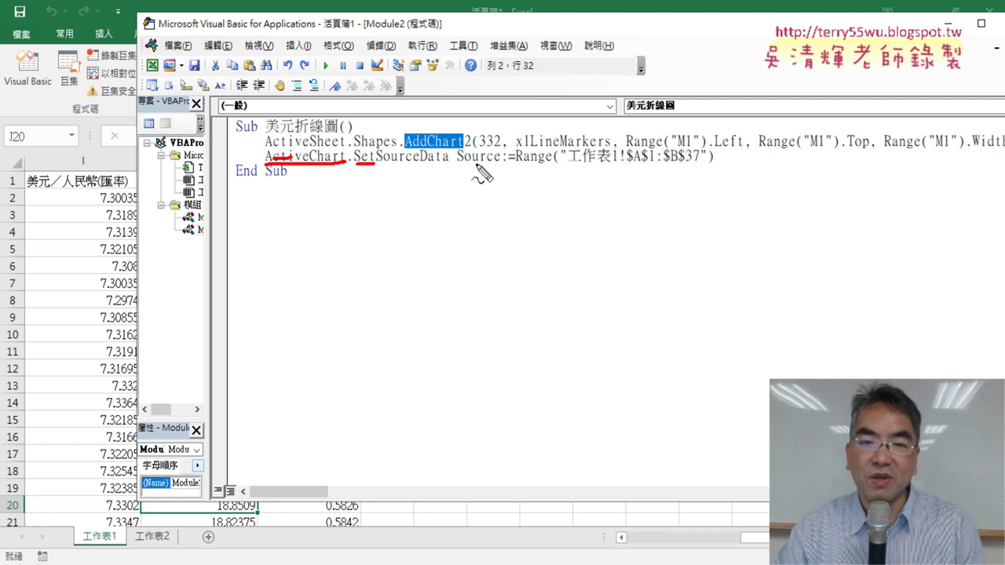
left_click_drag(458, 165, 496, 165)
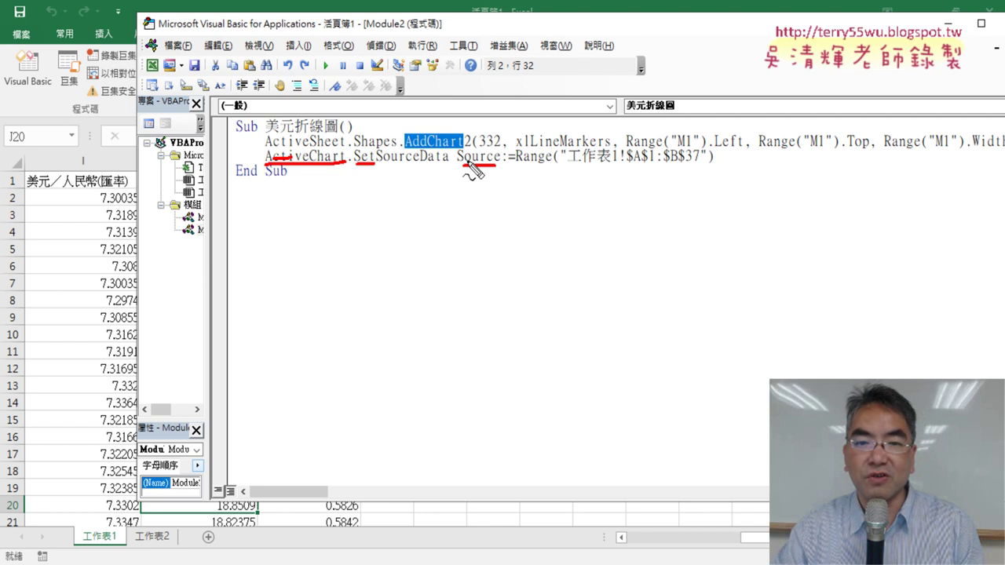
left_click_drag(465, 169, 495, 169)
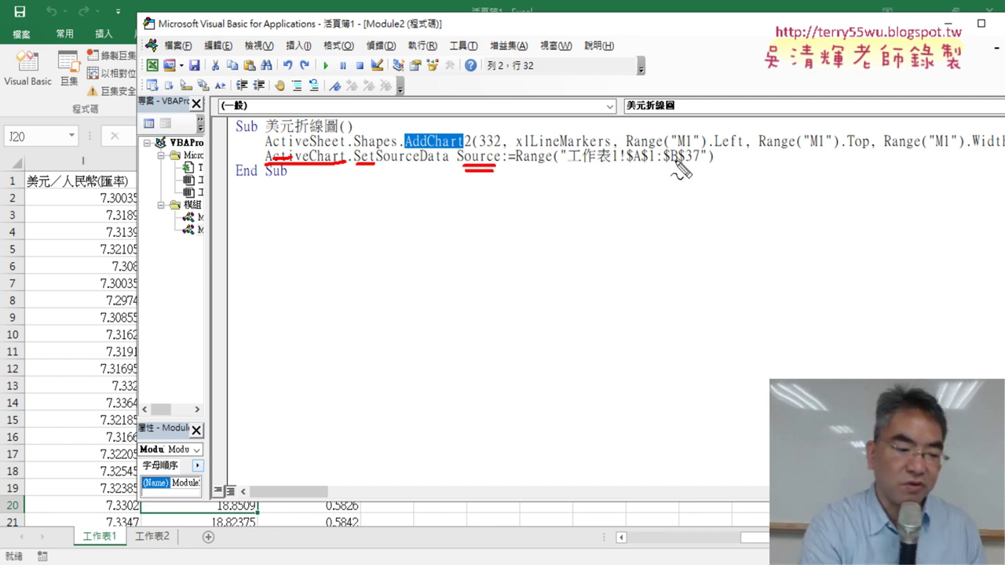
key("Escape")
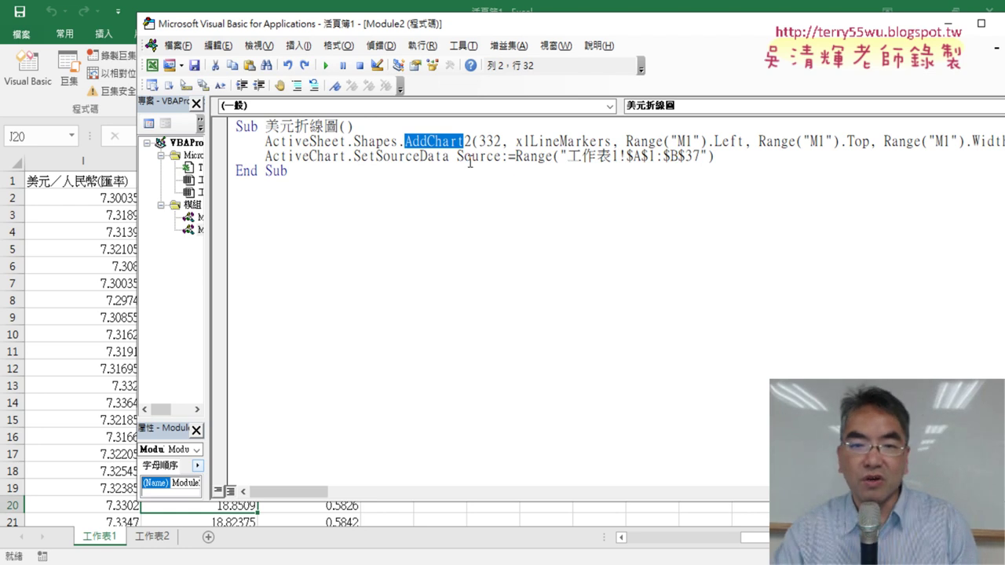
- Delete the Source:= label and the 工作表1! sheet prefix from the SetSourceData line
left_click_drag(457, 156, 513, 158)
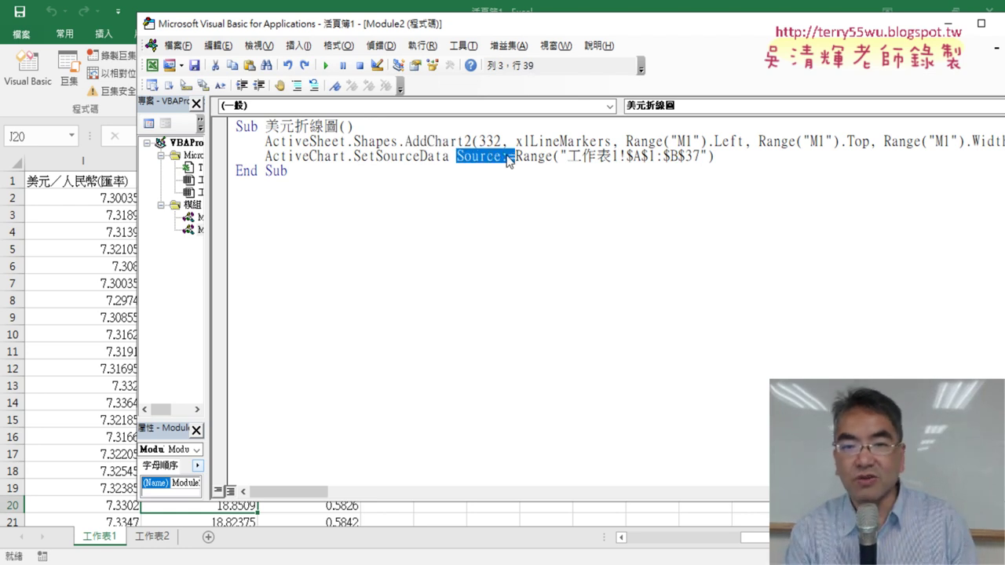
key("Delete")
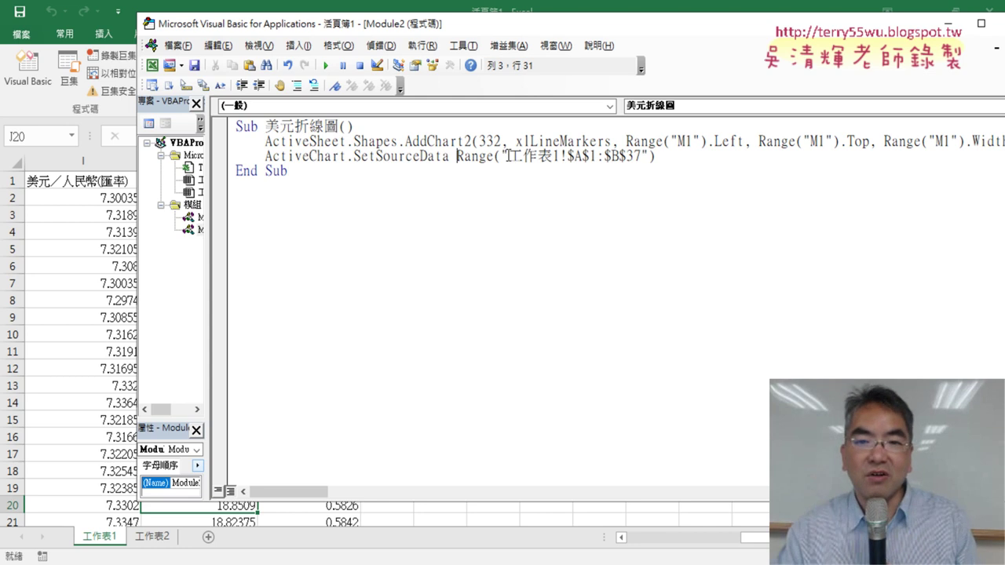
left_click_drag(508, 155, 566, 156)
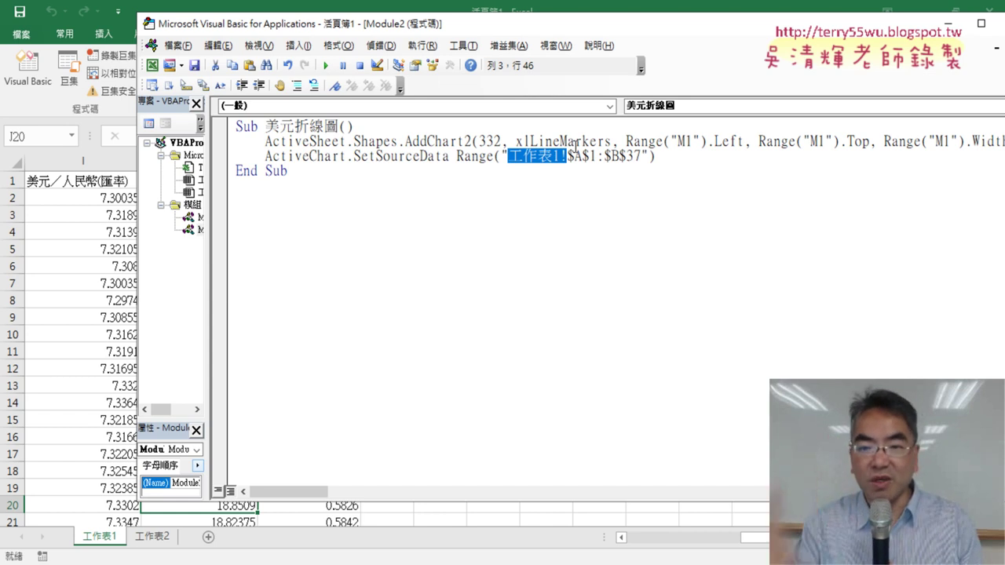
key("Delete")
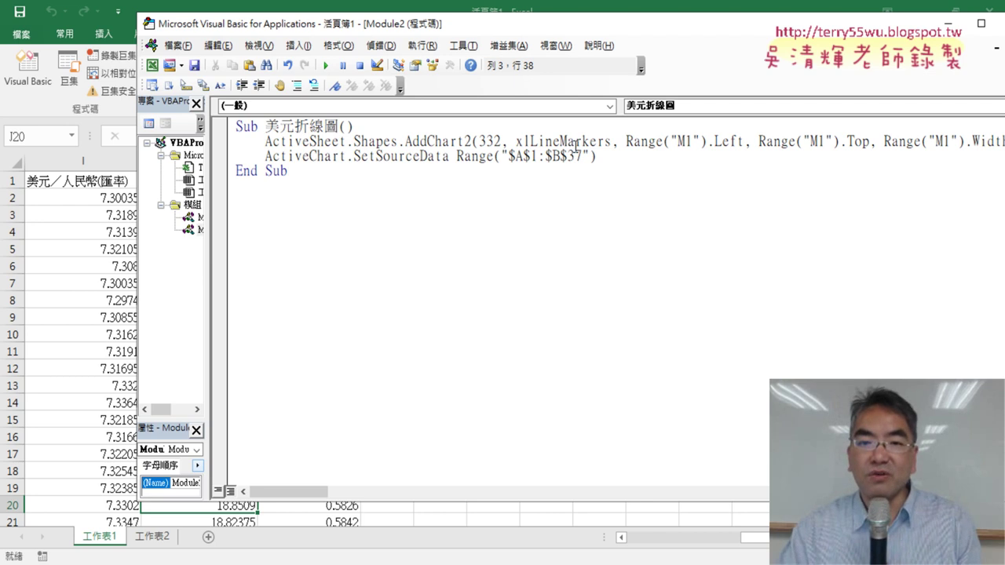
- Remove every $ sign so the source reads Range("A1:B37")
double_click(510, 156)
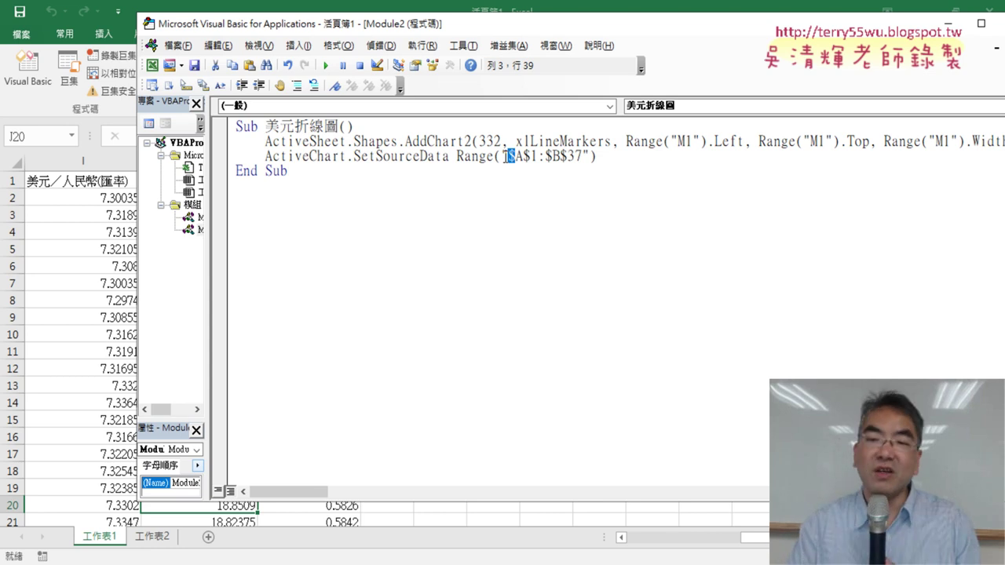
key("Delete")
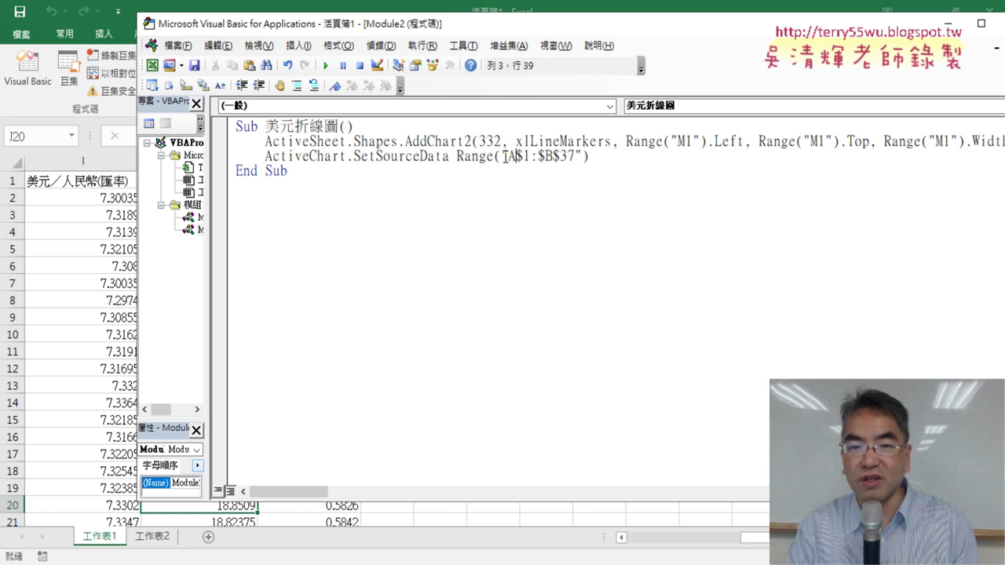
key("Delete")
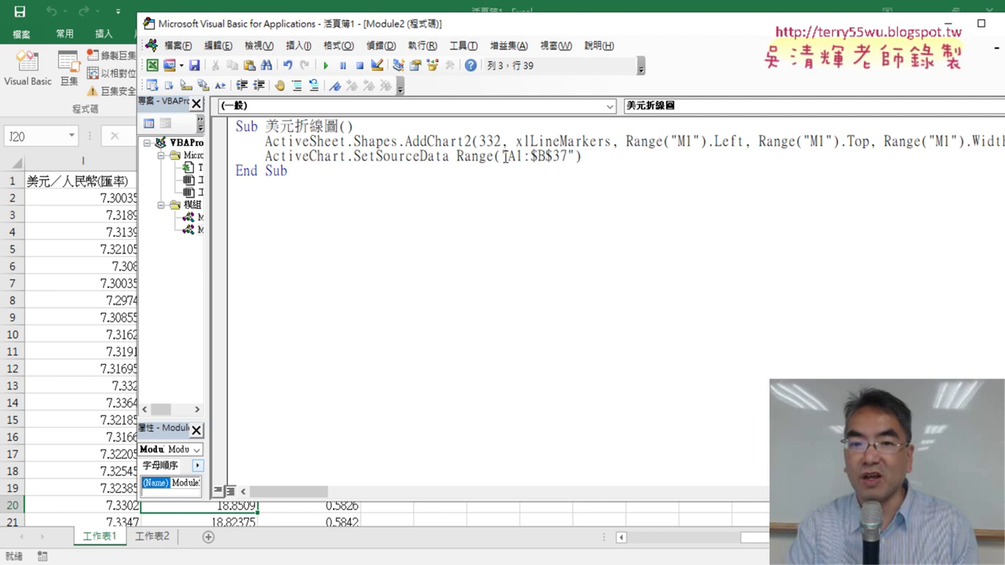
key("Delete")
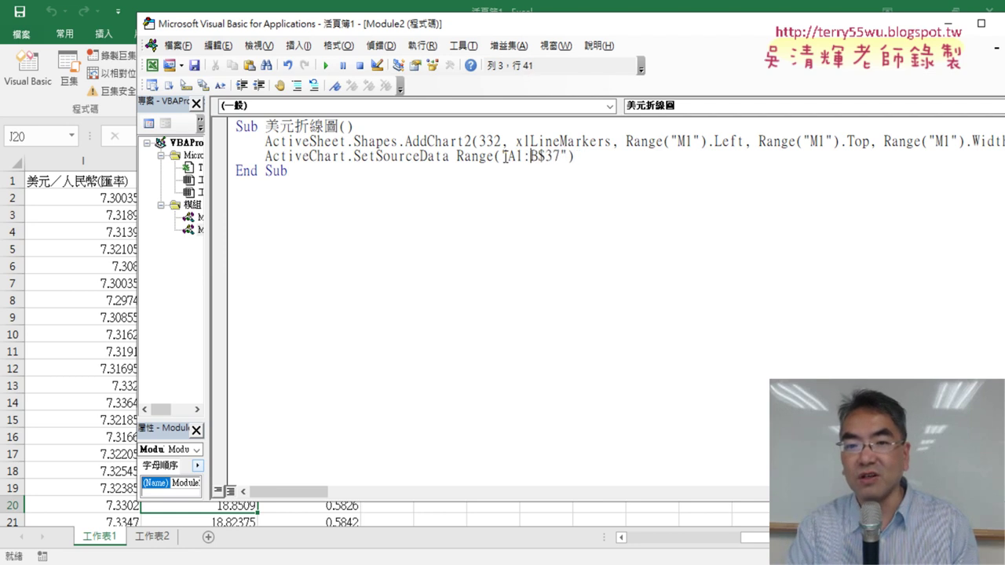
key("Right")
key("Delete")
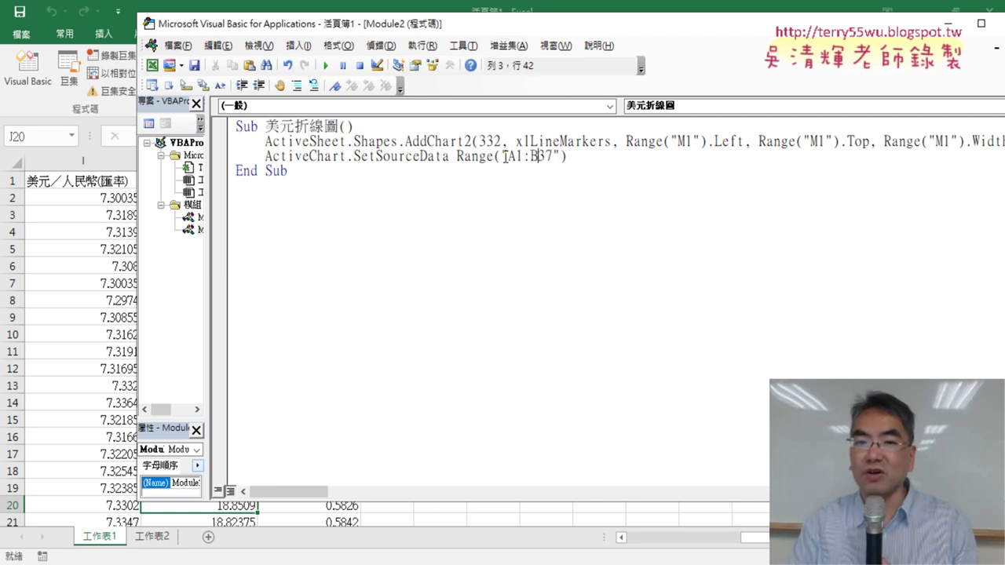
left_click(719, 184)
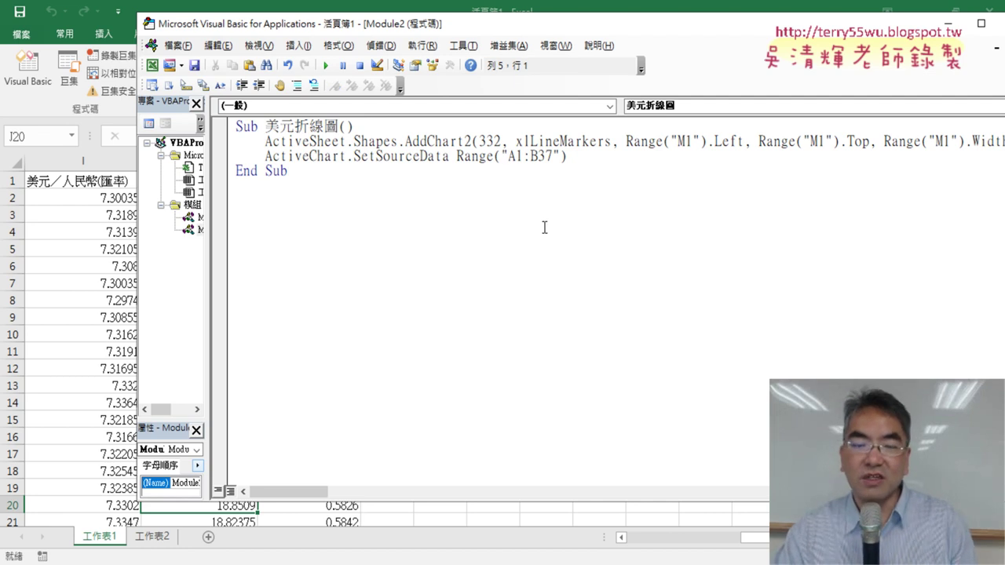
left_click_drag(537, 156, 553, 156)
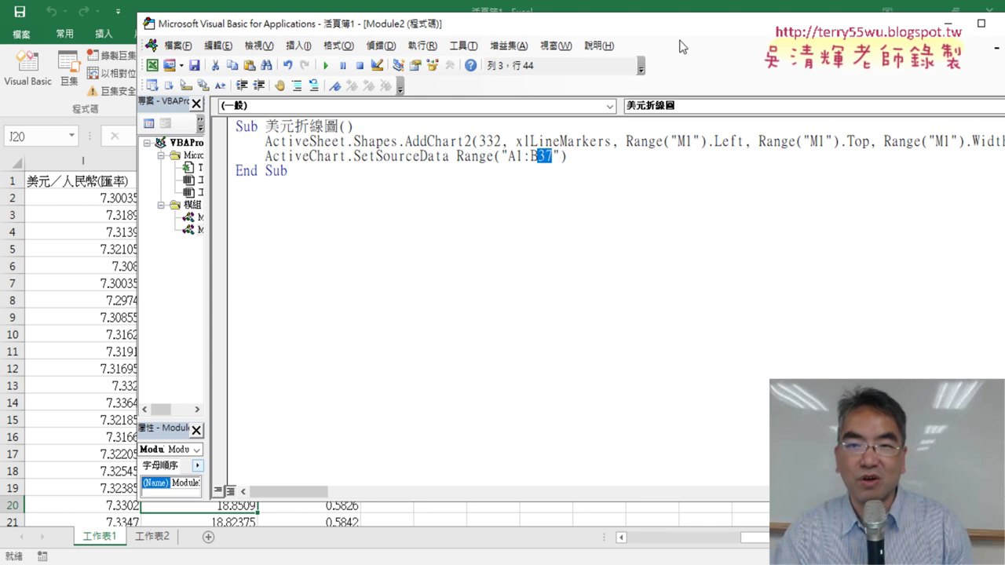
left_click_drag(680, 25, 524, 39)
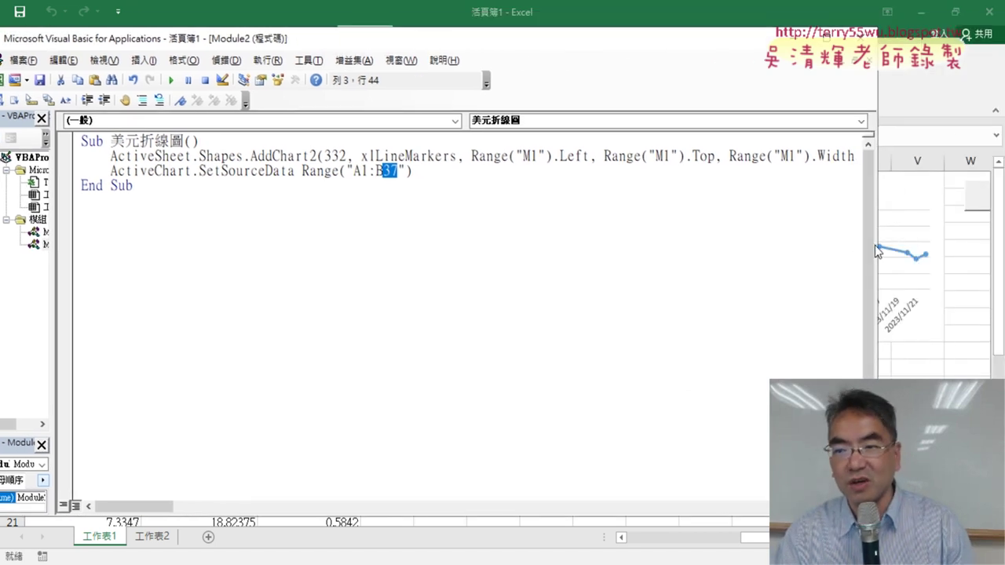
- Back in Excel, duplicate the 匯率下載 button just below the original
left_click_drag(875, 245, 491, 246)
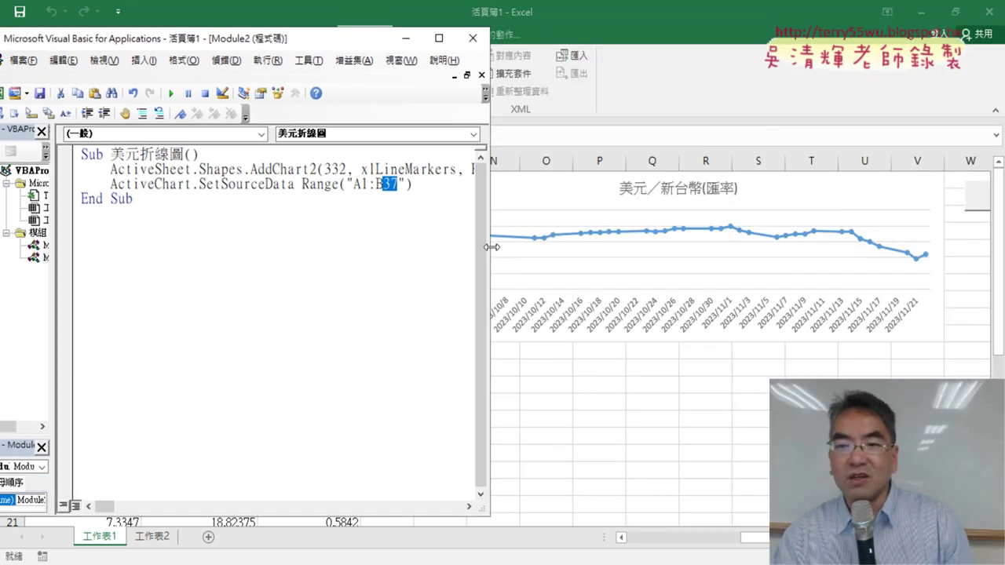
key("alt+F11")
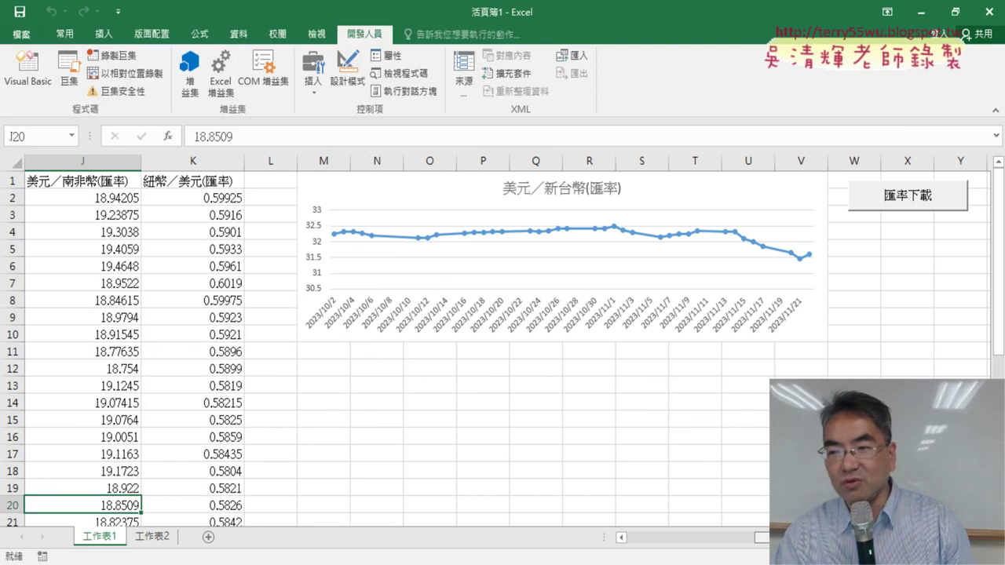
right_click(898, 210)
key("Escape")
left_click(854, 227)
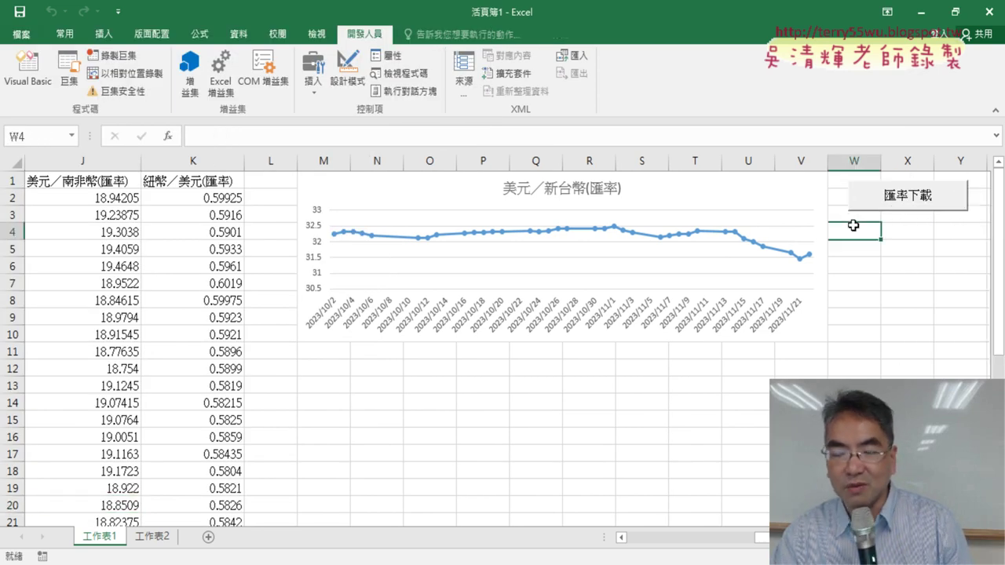
key("ctrl+v")
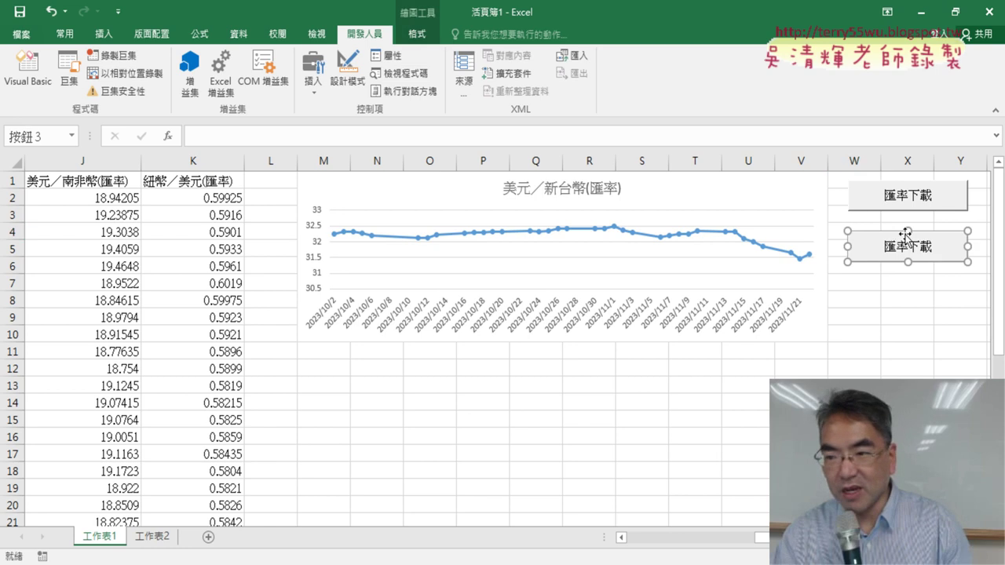
left_click_drag(890, 238, 888, 227)
- Assign the 美元折線圖 macro to the copied button
right_click(886, 227)
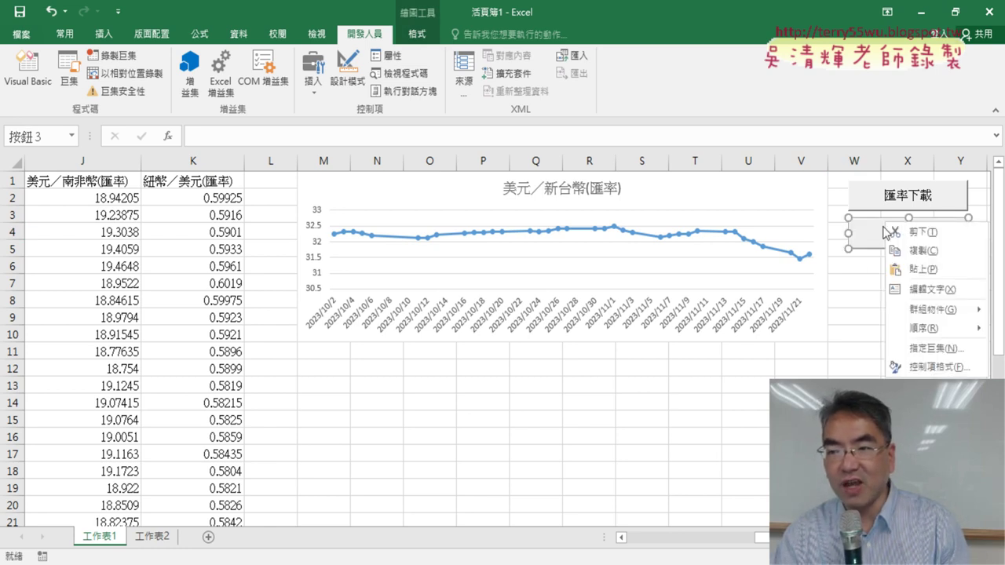
left_click(911, 349)
left_click(766, 246)
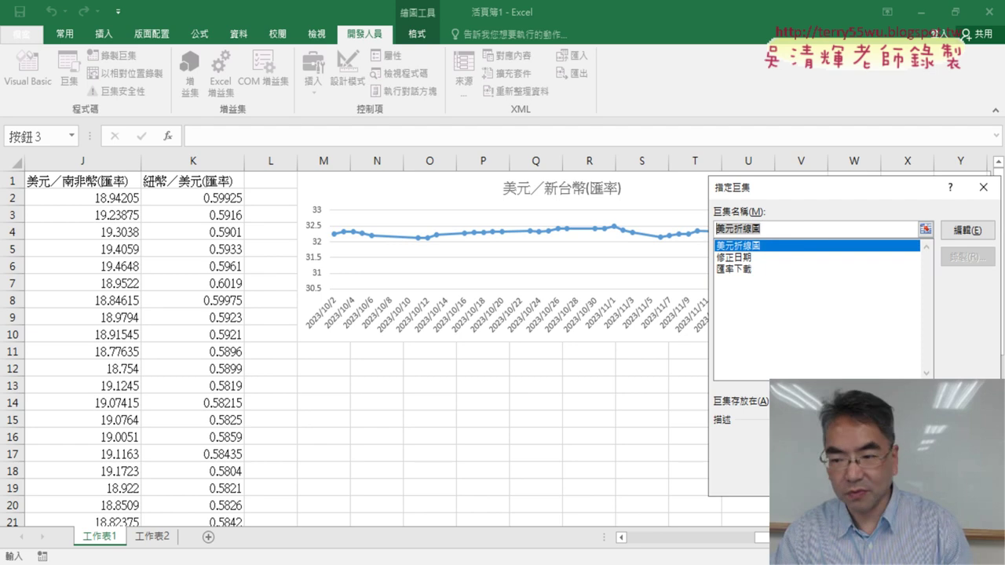
key("Return")
- Caption the new button 美元折線圖 and delete the existing USD chart
left_click(886, 233)
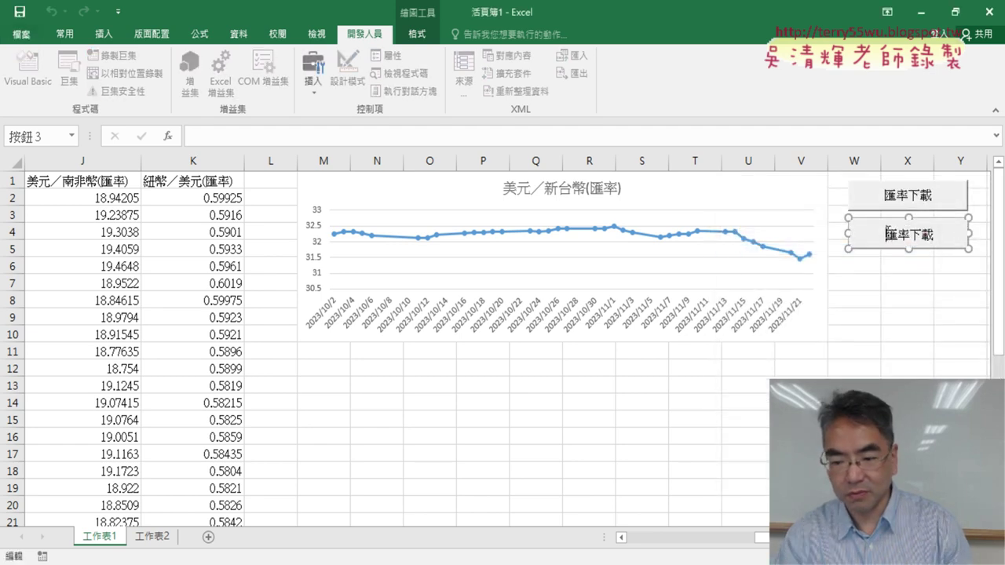
key("Delete")
key("Delete")
key("Delete")
key("Delete")
type("美元折線圖")
left_click(859, 285)
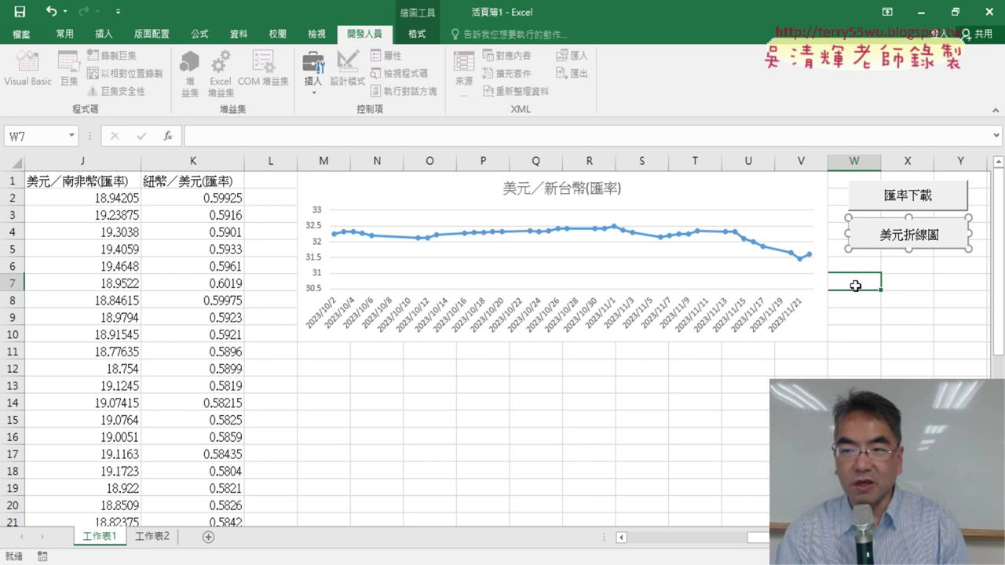
left_click(807, 191)
key("Delete")
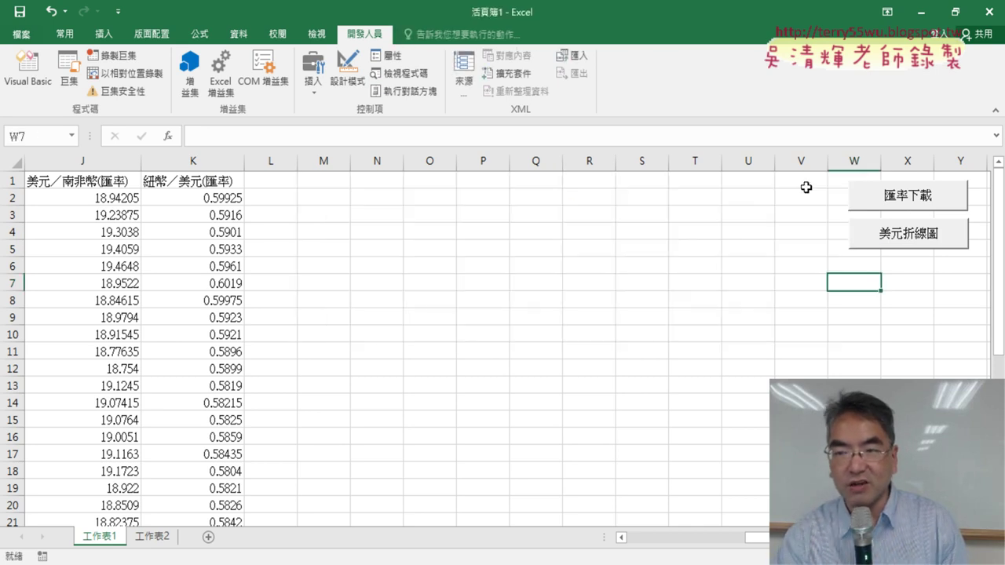
- Run the 美元折線圖 button, remove the first chart, and rerun it to get the 美元／新台幣(匯率) chart
left_click(901, 235)
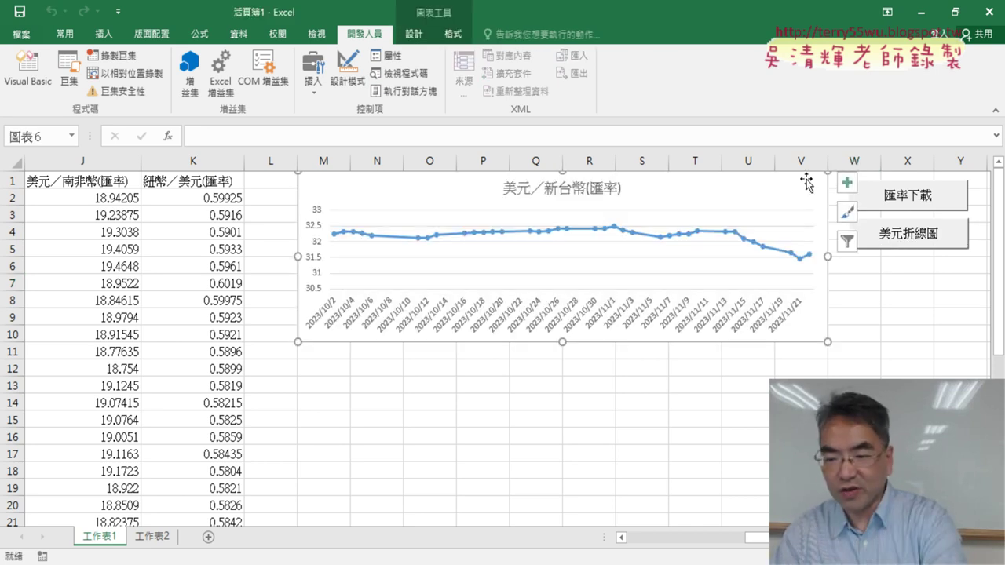
key("Delete")
left_click(954, 300)
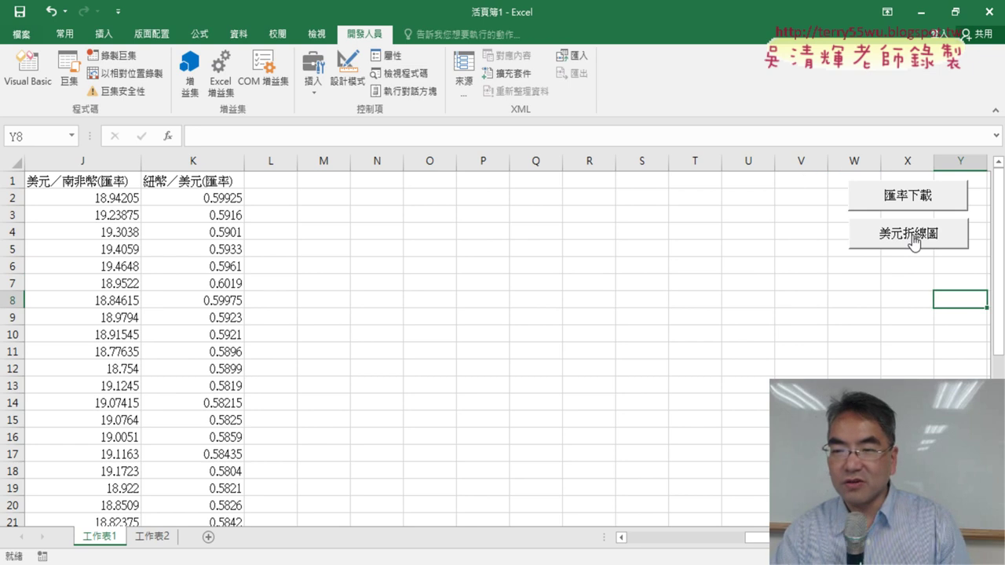
left_click(913, 243)
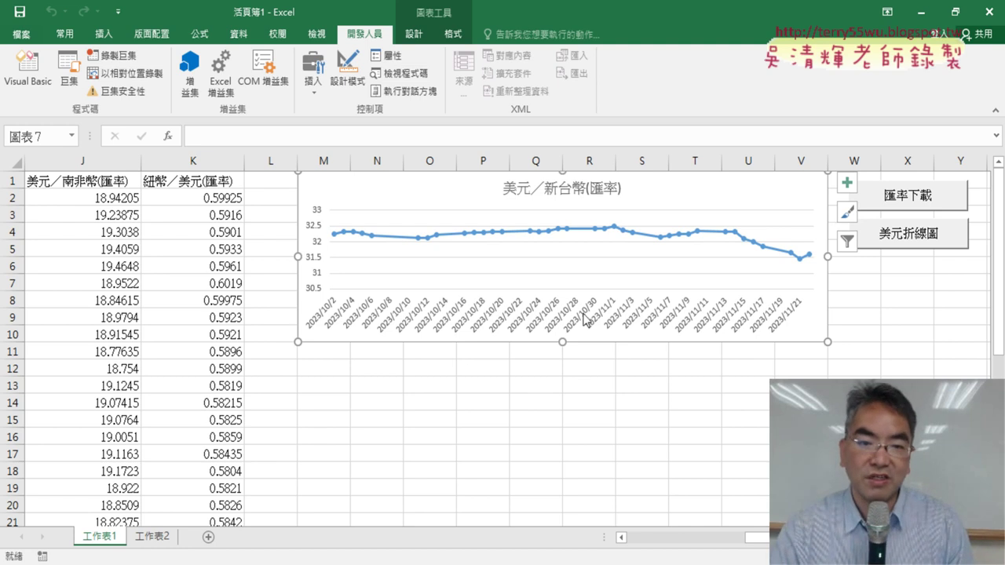
left_click_drag(758, 538, 632, 538)
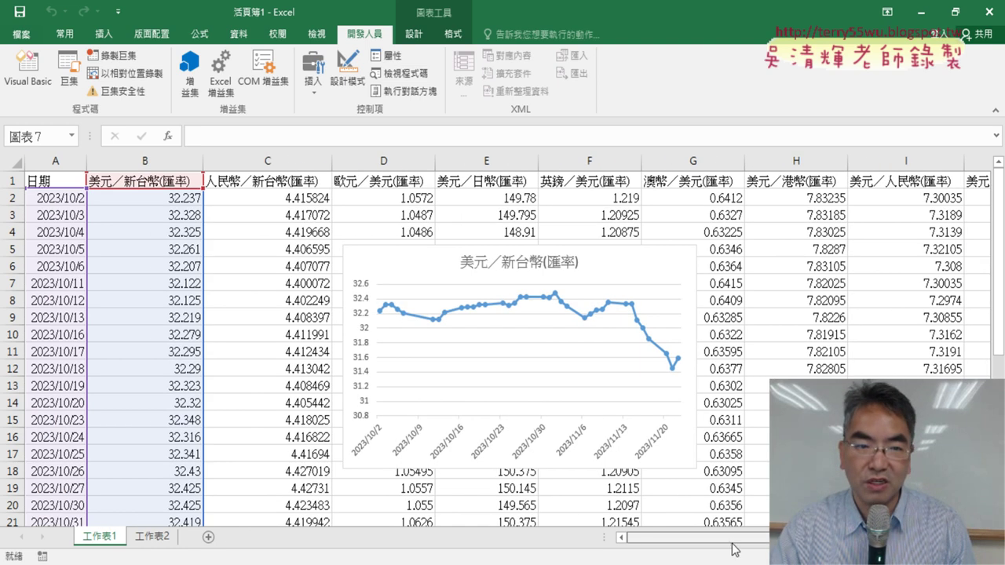
left_click(302, 160)
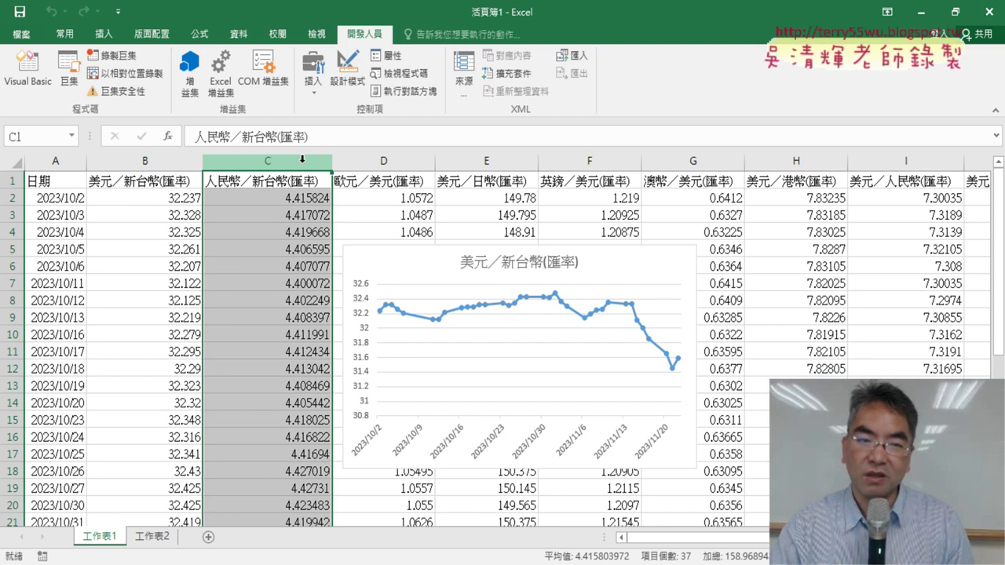
left_click(666, 267)
key("Delete")
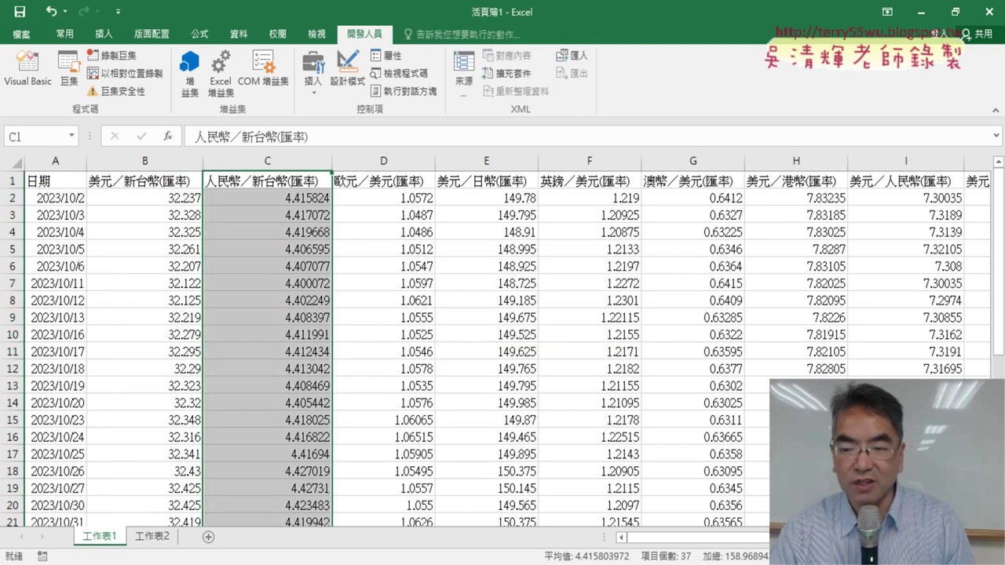
left_click_drag(636, 538, 734, 538)
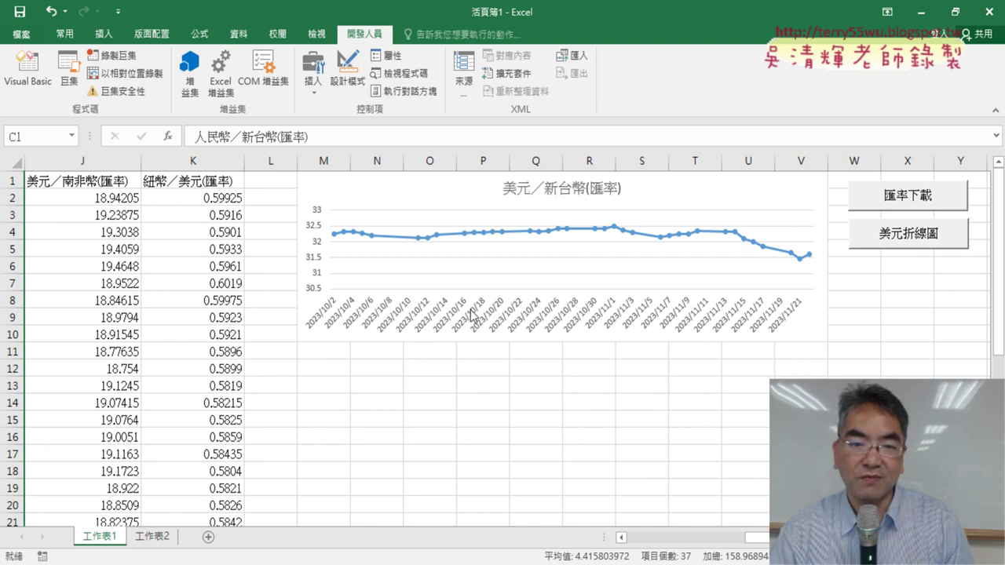
left_click(323, 356)
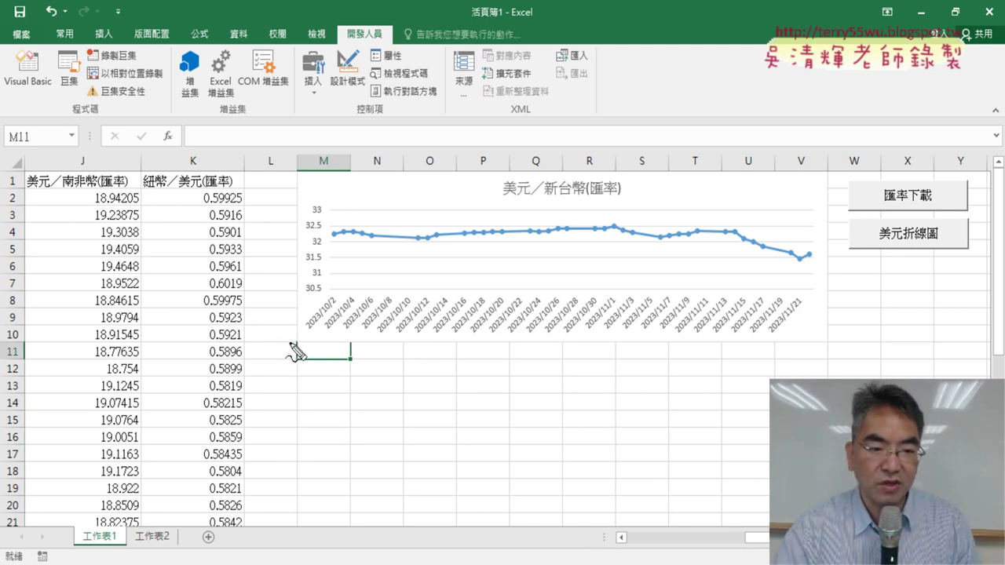
mouse_move(295, 344)
left_mouse_down()
mouse_move(347, 359)
mouse_move(289, 359)
left_mouse_up()
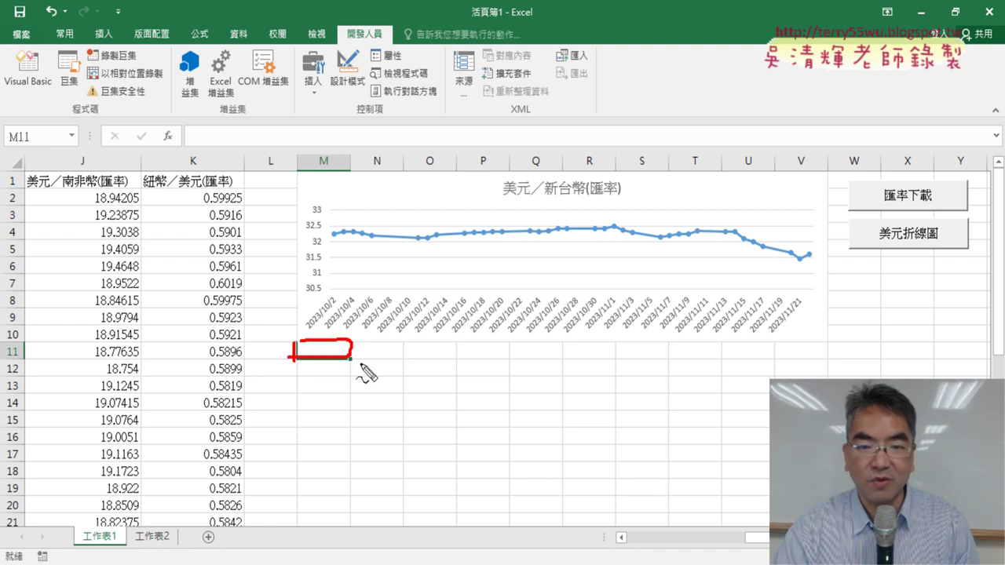
left_click_drag(829, 377, 831, 348)
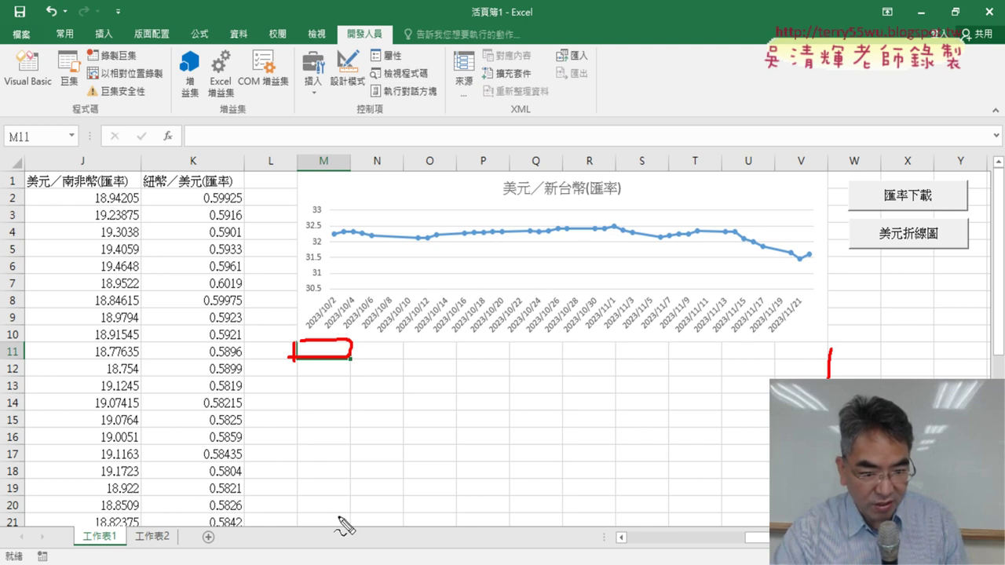
left_click_drag(329, 513, 387, 515)
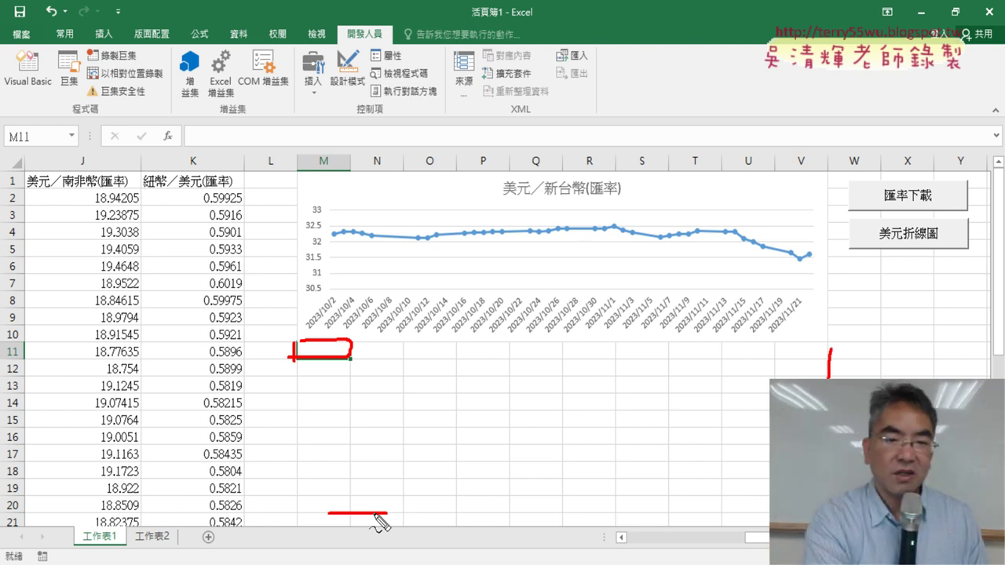
key("Escape")
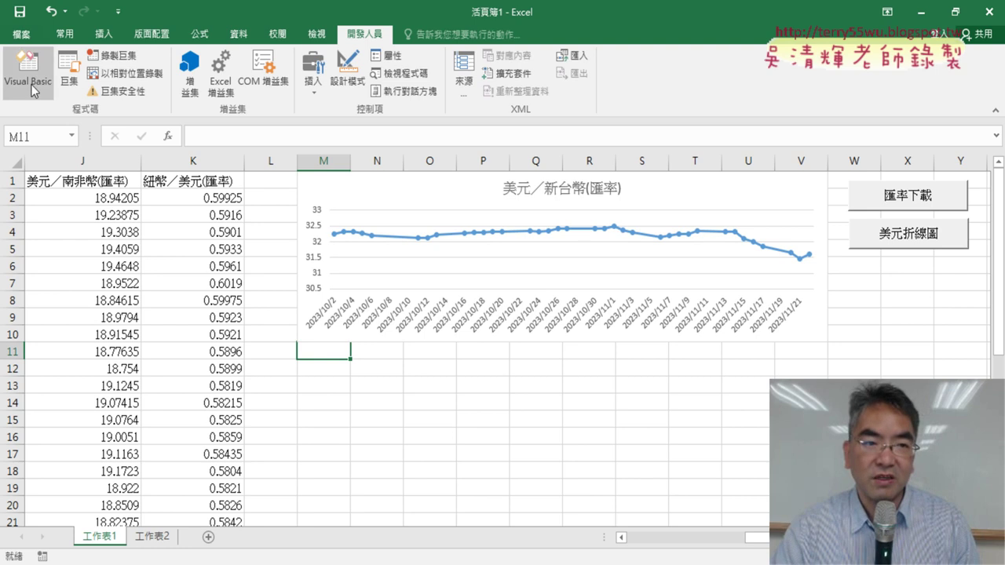
- Duplicate the 美元折線圖 macro below its End Sub and rename the copy 人民幣折線圖
left_click(31, 88)
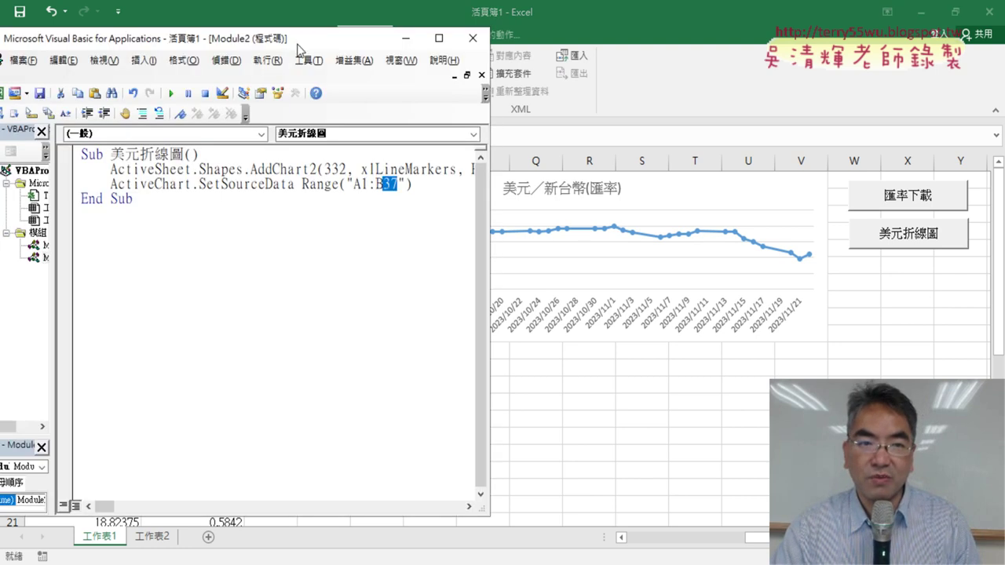
left_click_drag(301, 44, 656, 55)
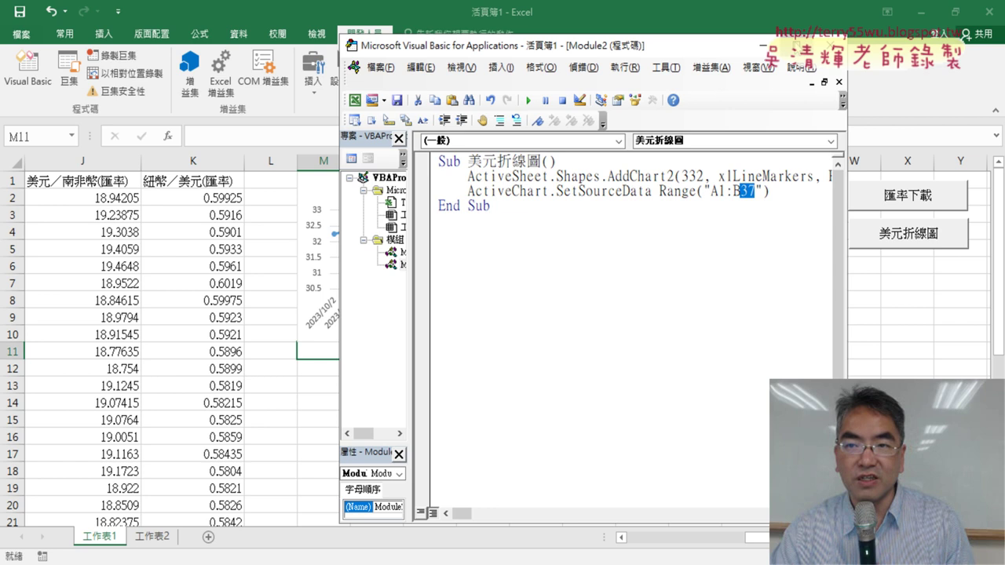
left_click(794, 45)
key("ctrl+a")
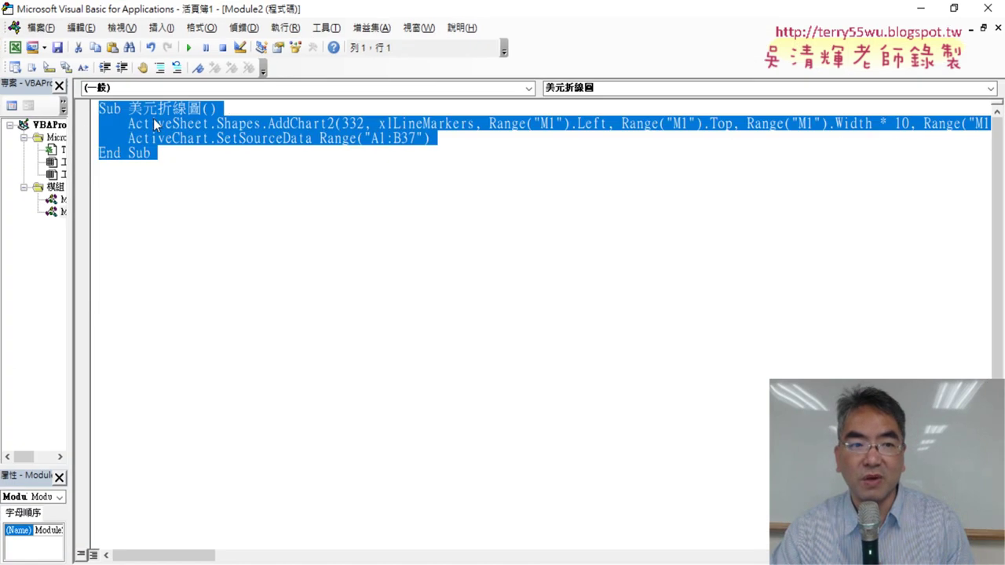
right_click(154, 122)
left_click(177, 142)
left_click(141, 168)
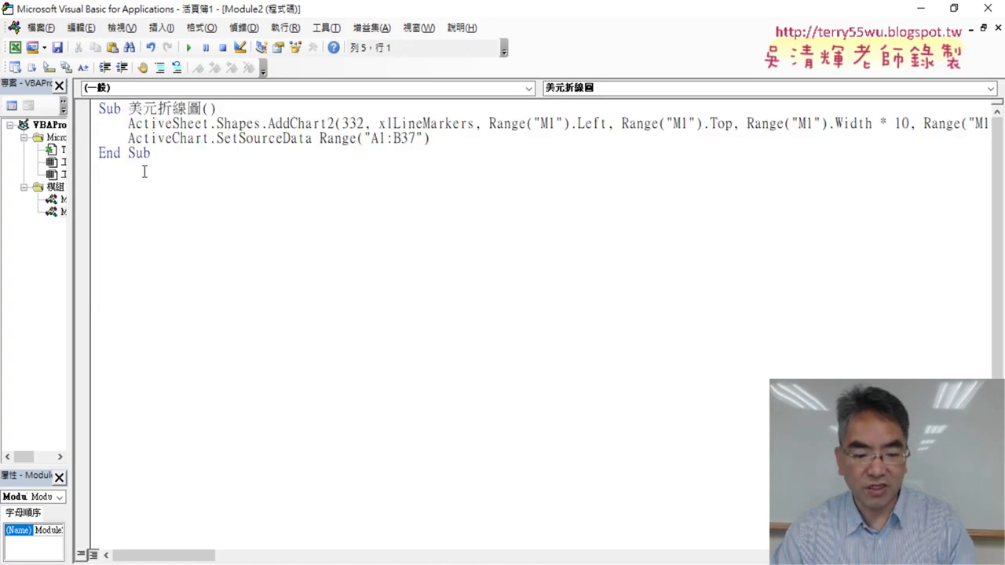
key("ctrl+v")
left_click_drag(159, 167, 130, 169)
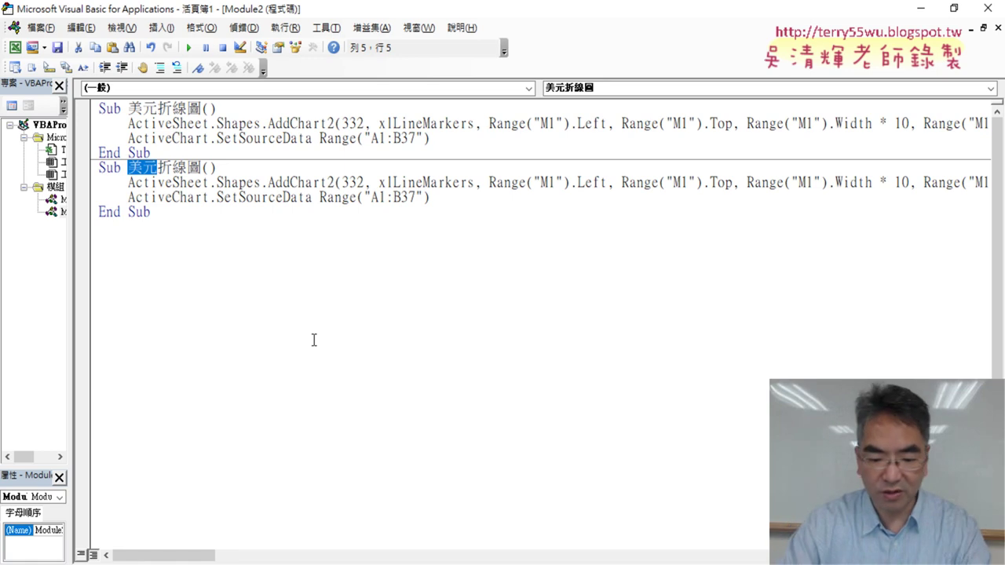
type("人")
type("人民幣折")
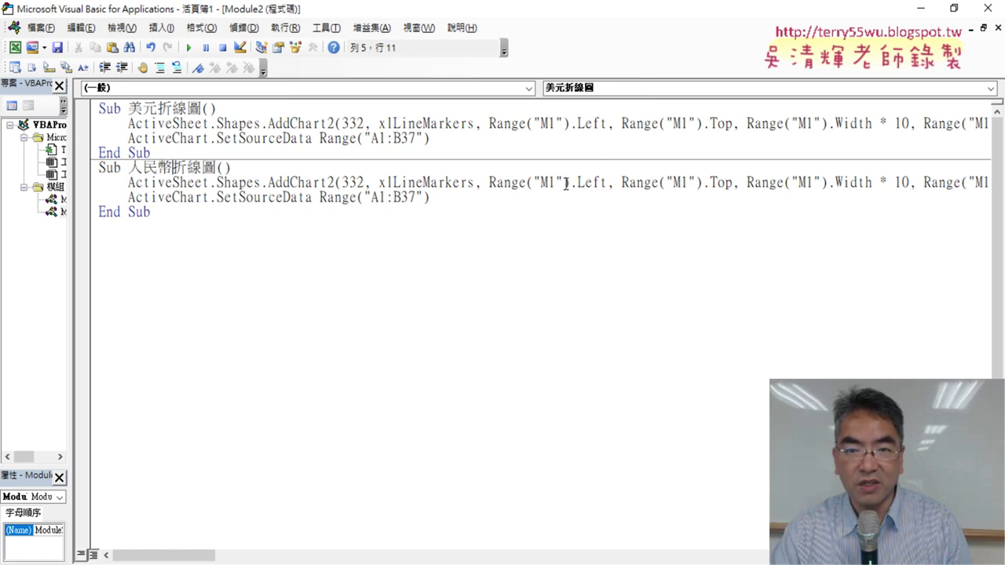
- Move the new macro's chart position from M1 to M11
double_click(638, 20)
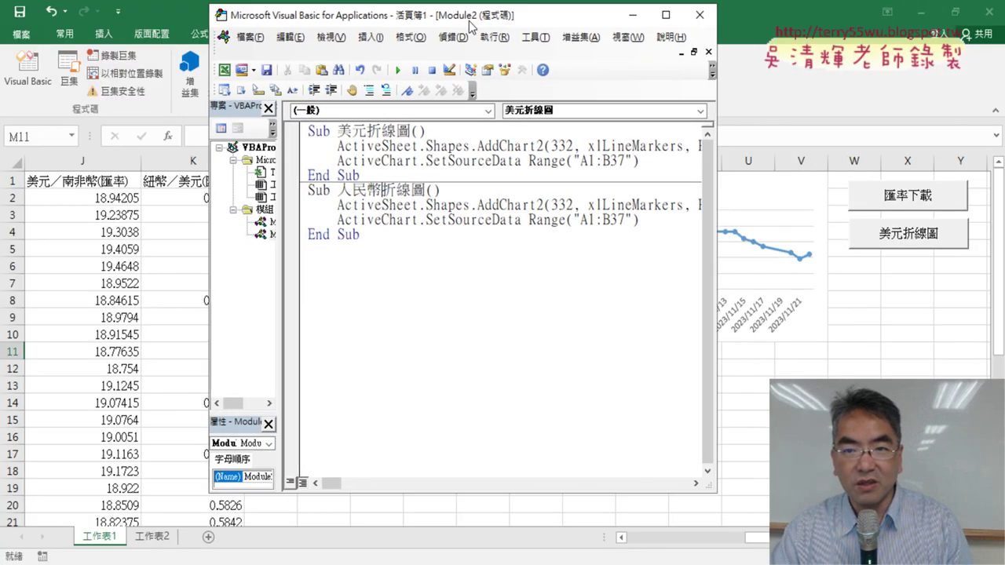
left_click_drag(638, 21, 307, 34)
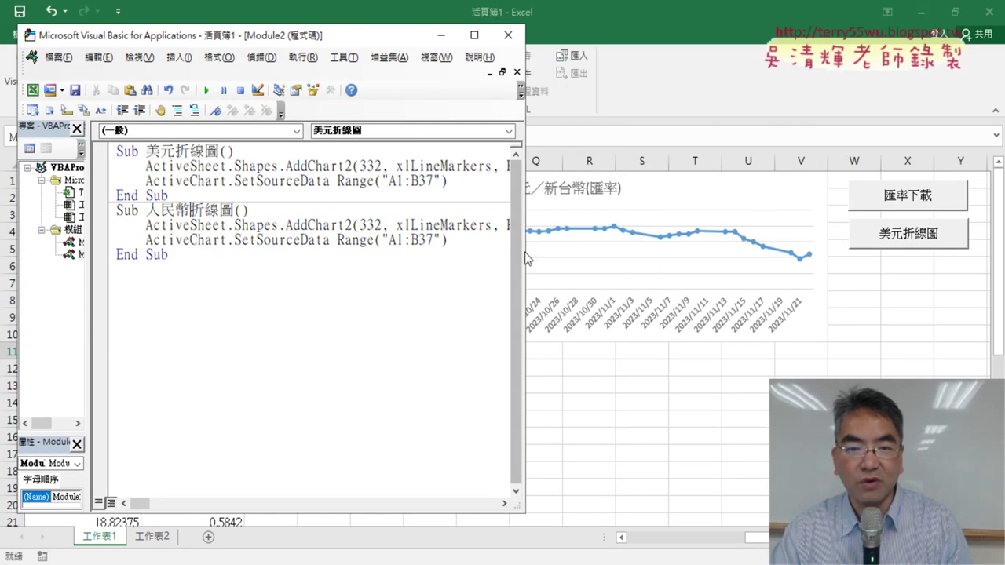
left_click_drag(525, 264, 804, 281)
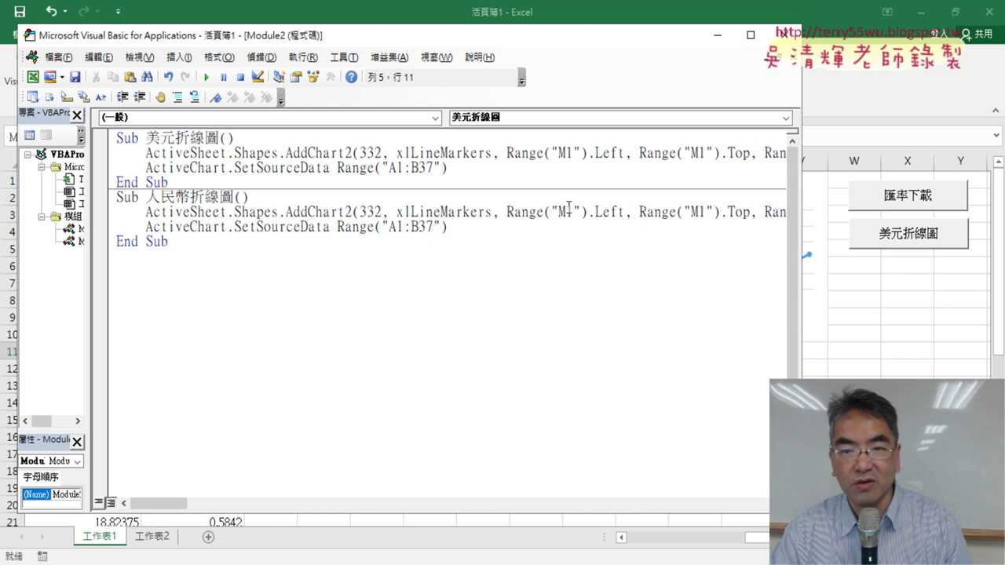
left_click(568, 209)
type("1")
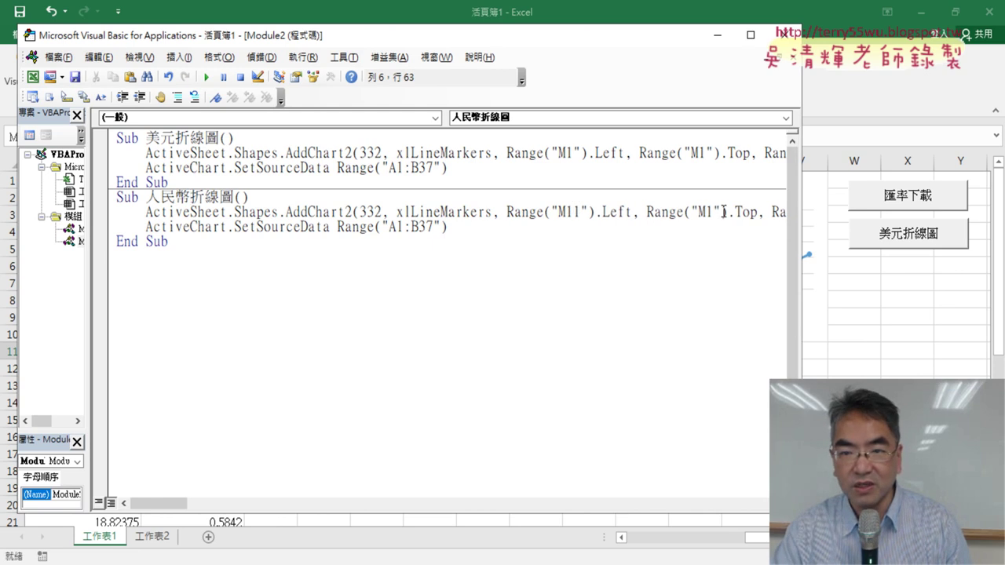
left_click(709, 212)
type("1")
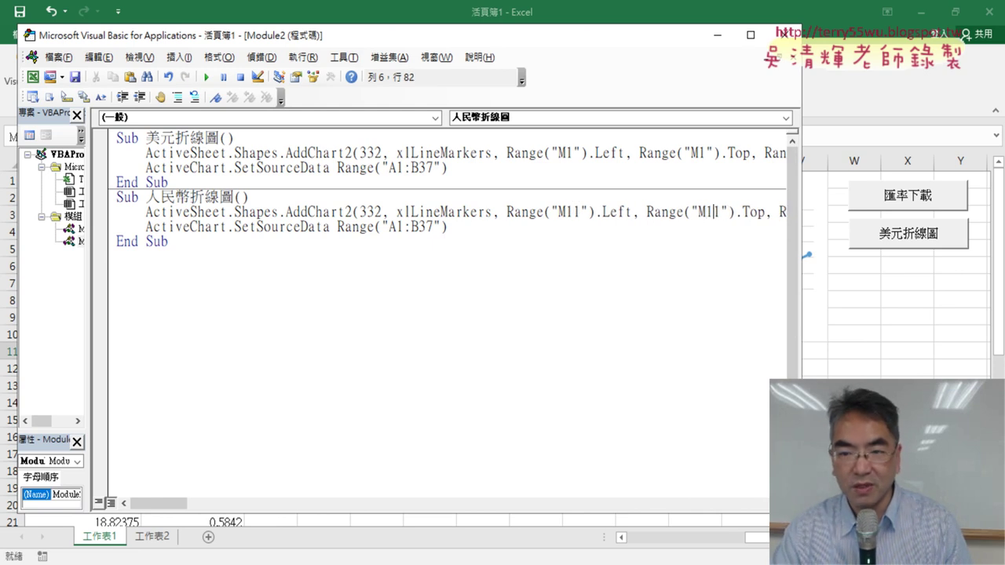
- Change the new macro's source range from A1:B37 to A1:C37
left_click_drag(315, 224, 260, 228)
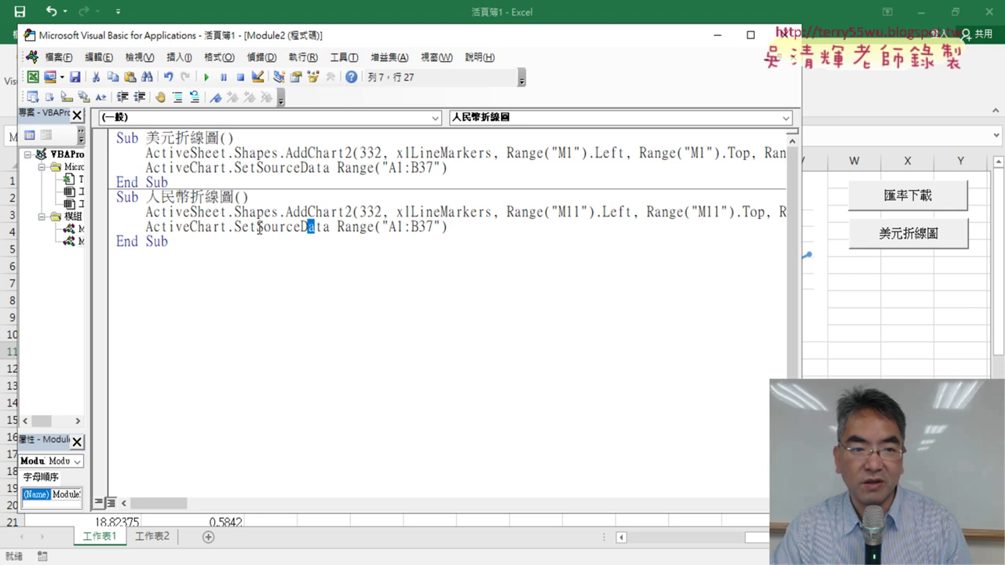
left_click(285, 230)
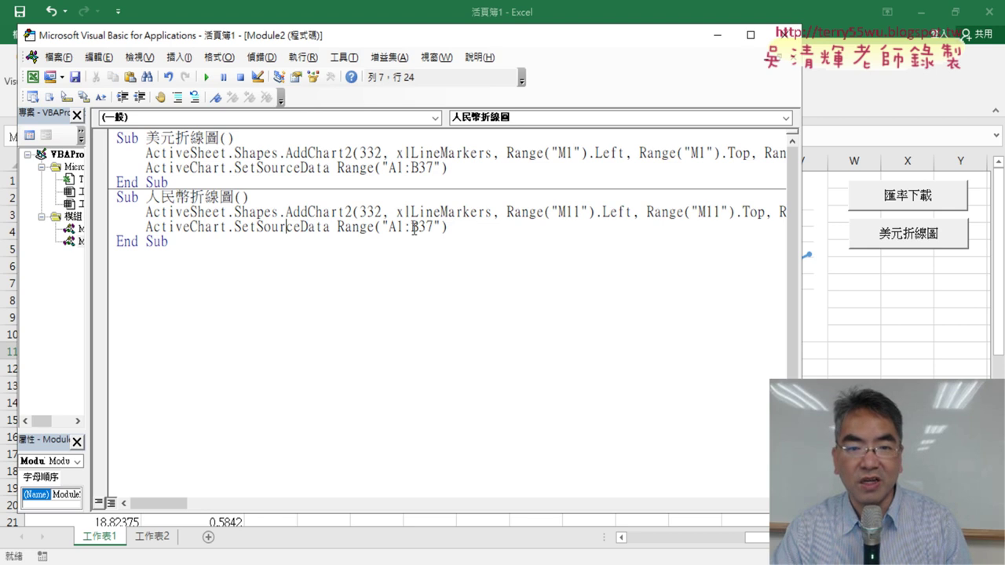
left_click_drag(410, 227, 415, 228)
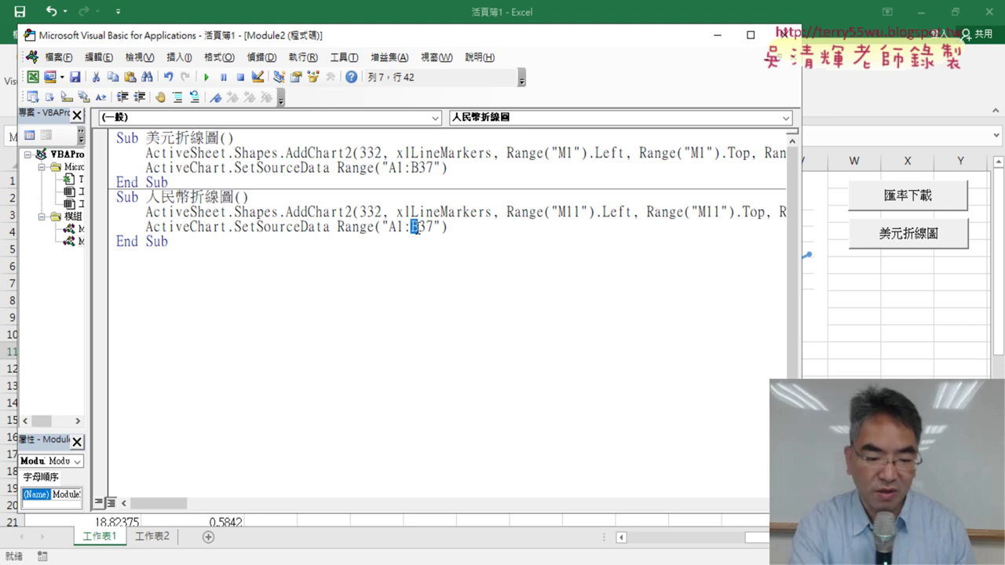
type("C")
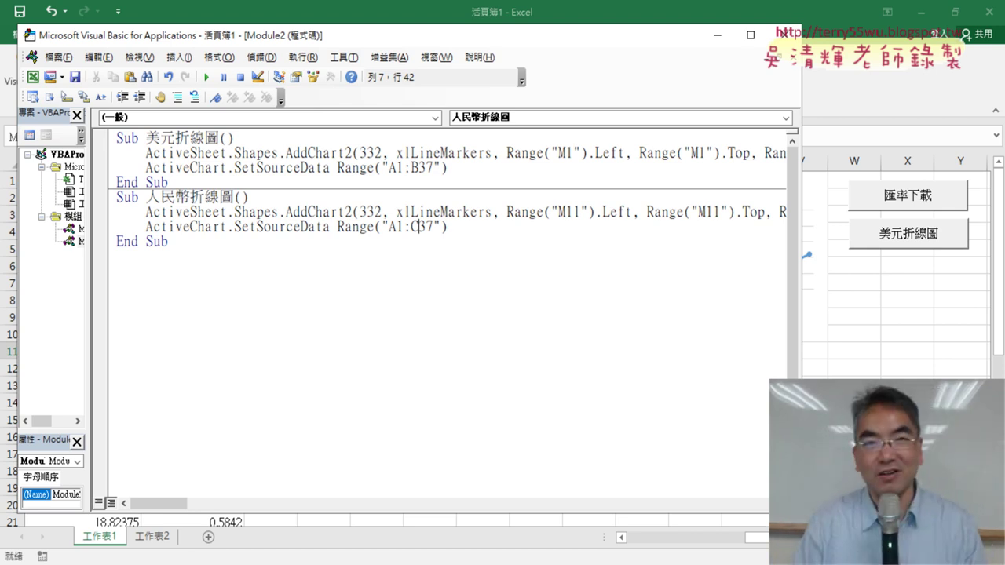
left_click(612, 212)
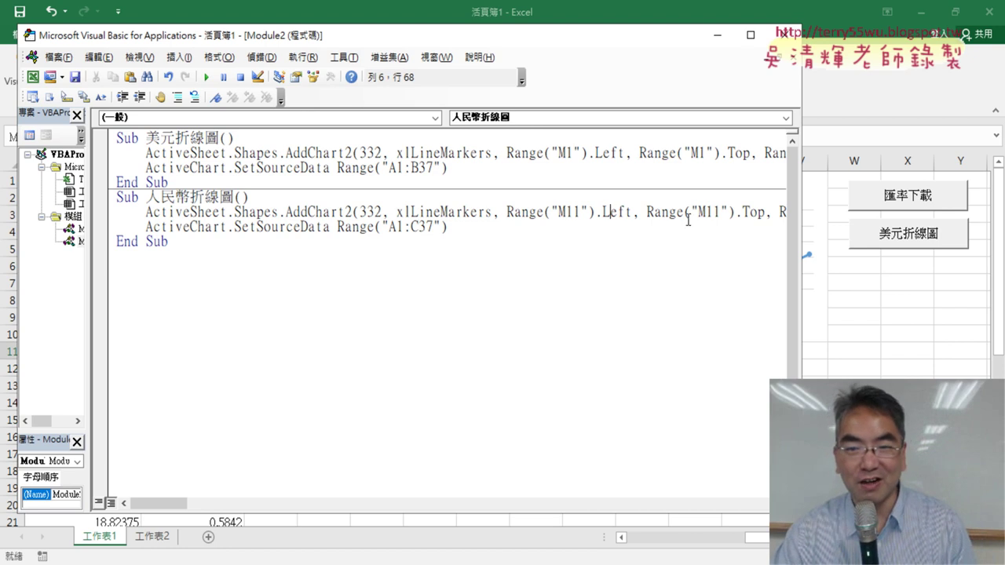
left_click_drag(802, 254, 478, 237)
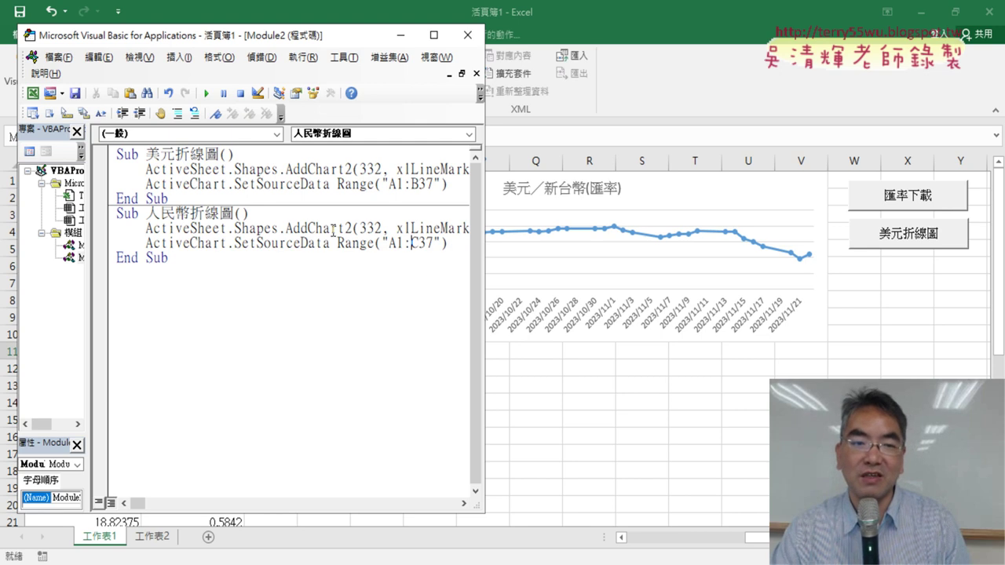
- Run 人民幣折線圖 to add a two-series chart at M11, review Range("A1:C37"), then return to Excel
left_click(207, 92)
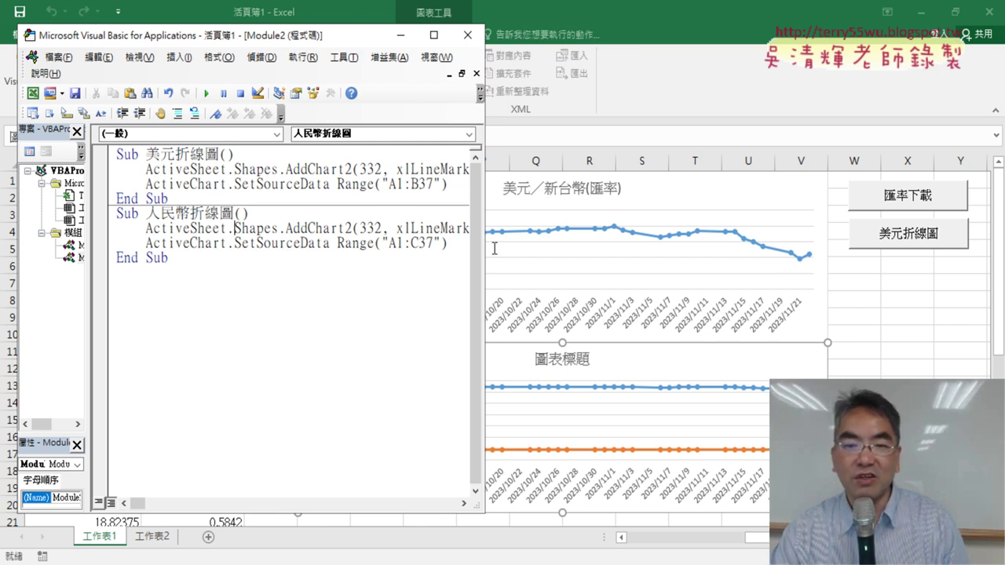
left_click_drag(391, 244, 429, 243)
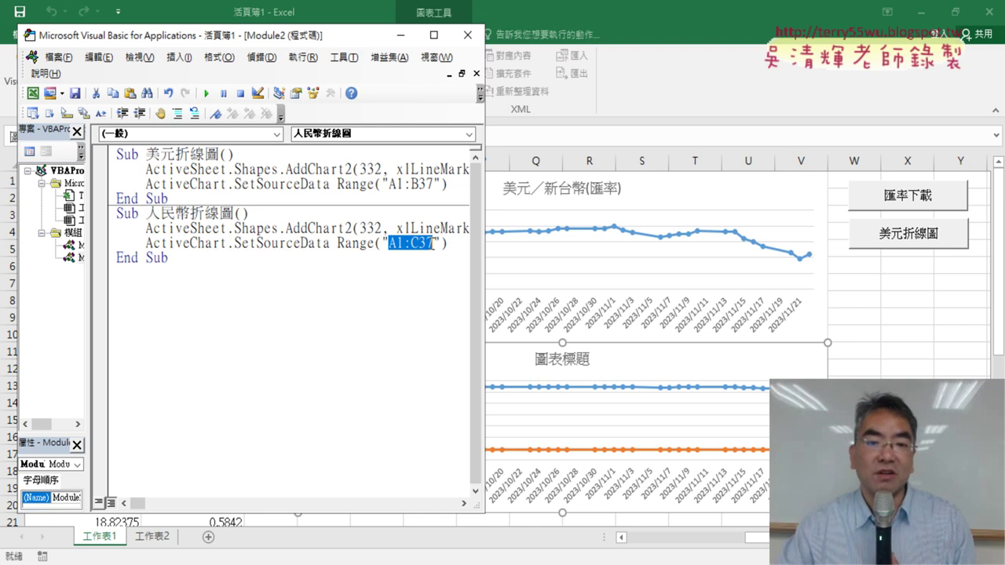
left_click(434, 35)
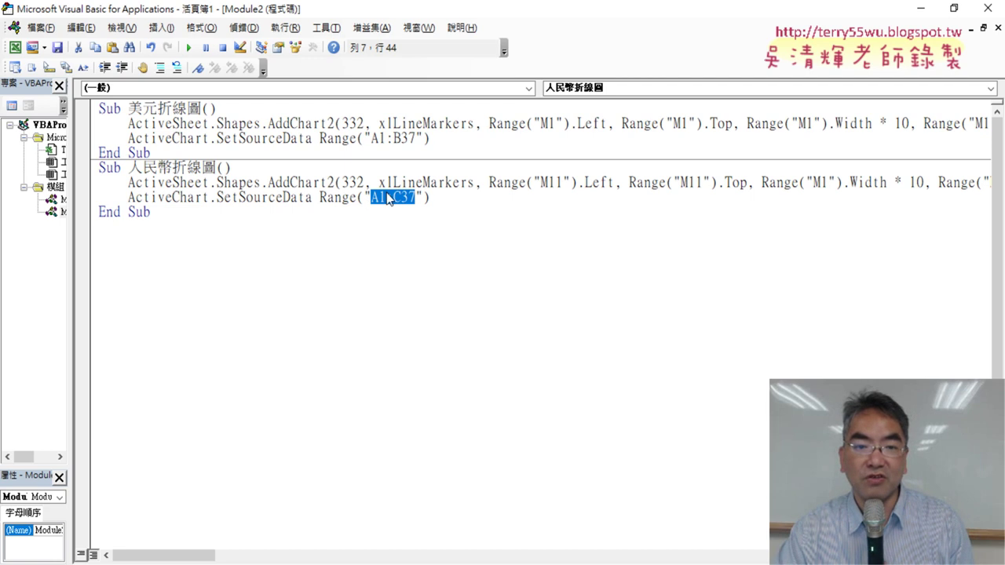
left_click(393, 197)
left_click_drag(400, 198, 393, 197)
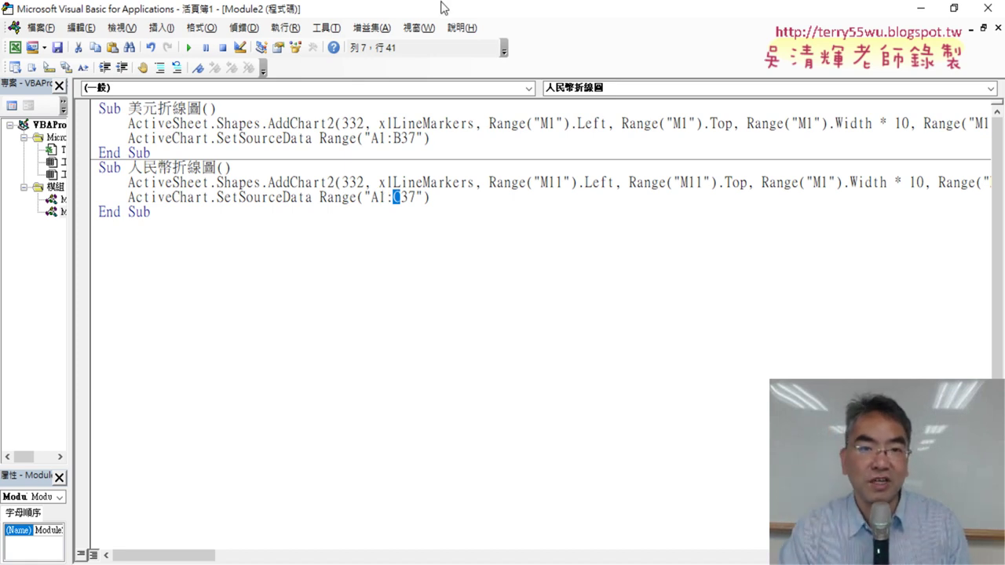
left_click(769, 257)
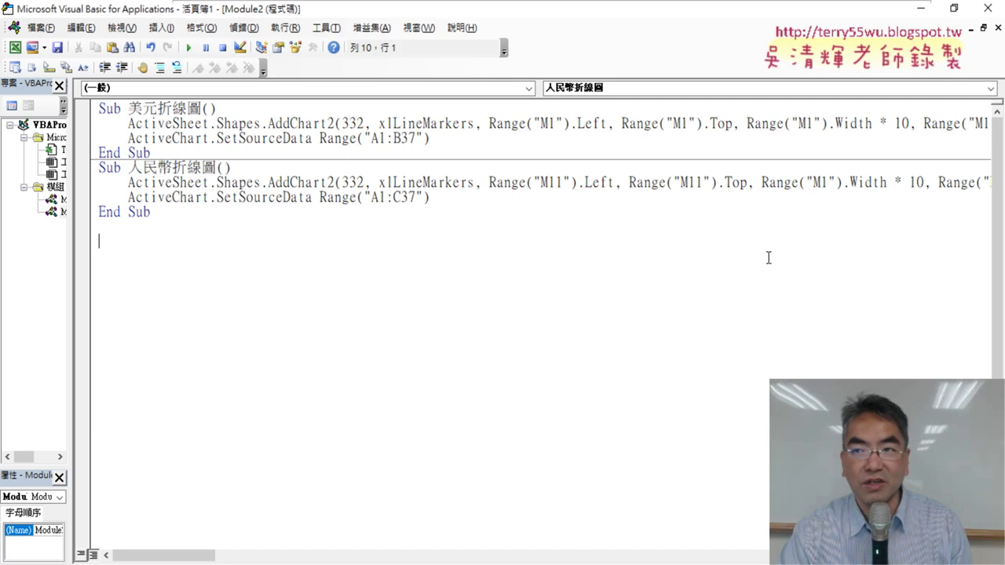
left_click(922, 7)
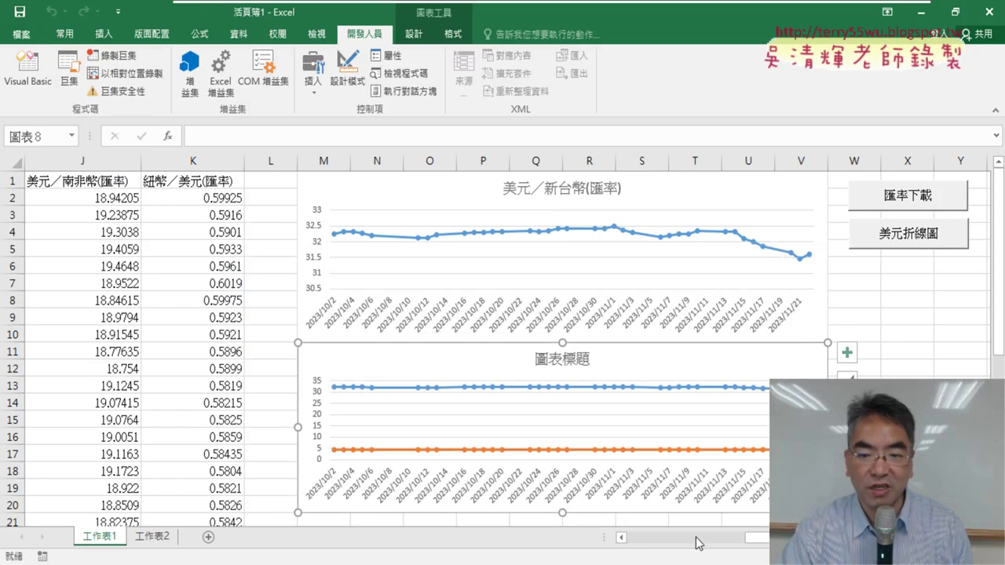
- Select the date column A1:A37 plus the 人民幣／新台幣 rates in C1:C37 on 工作表1
left_click_drag(758, 538, 628, 538)
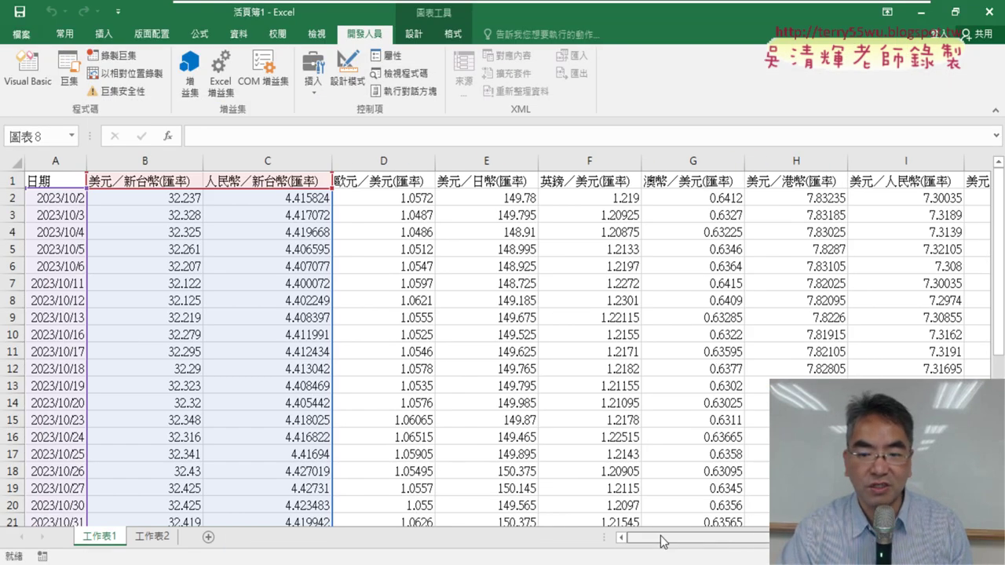
left_click(51, 180)
scroll(39, 235, "down", 5)
scroll(48, 303, "down", 5)
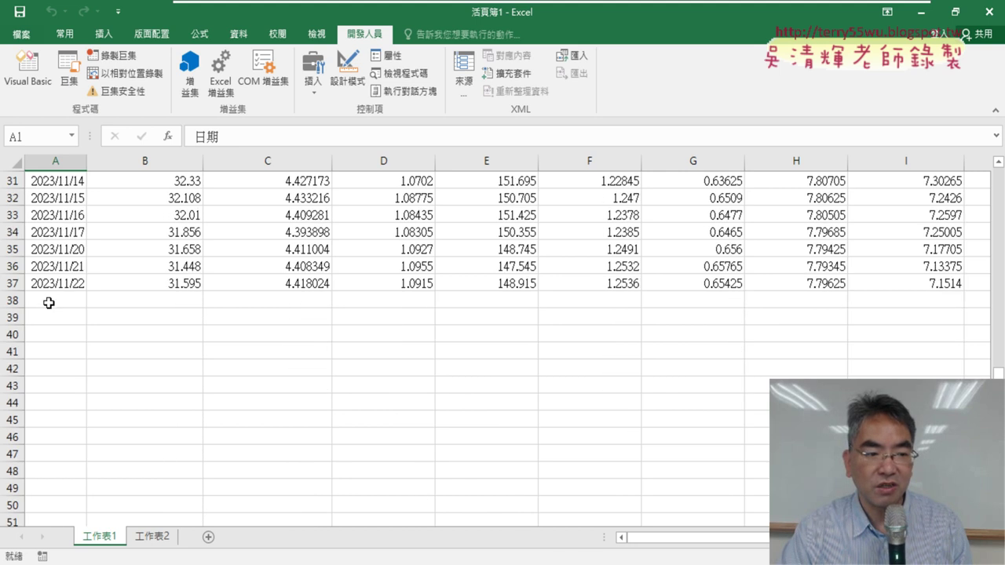
left_click(51, 285, "shift")
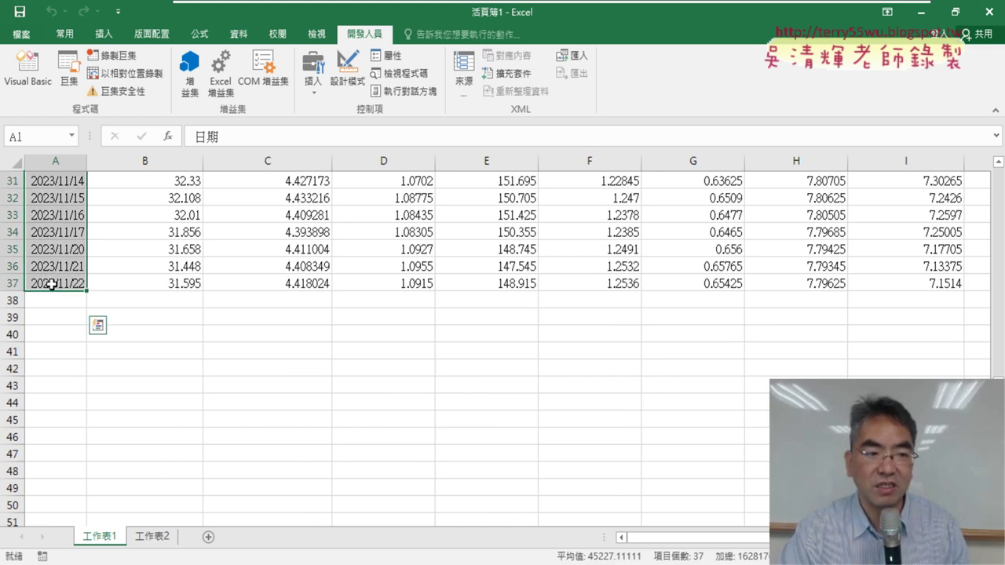
scroll(171, 316, "up", 6)
scroll(204, 259, "up", 4)
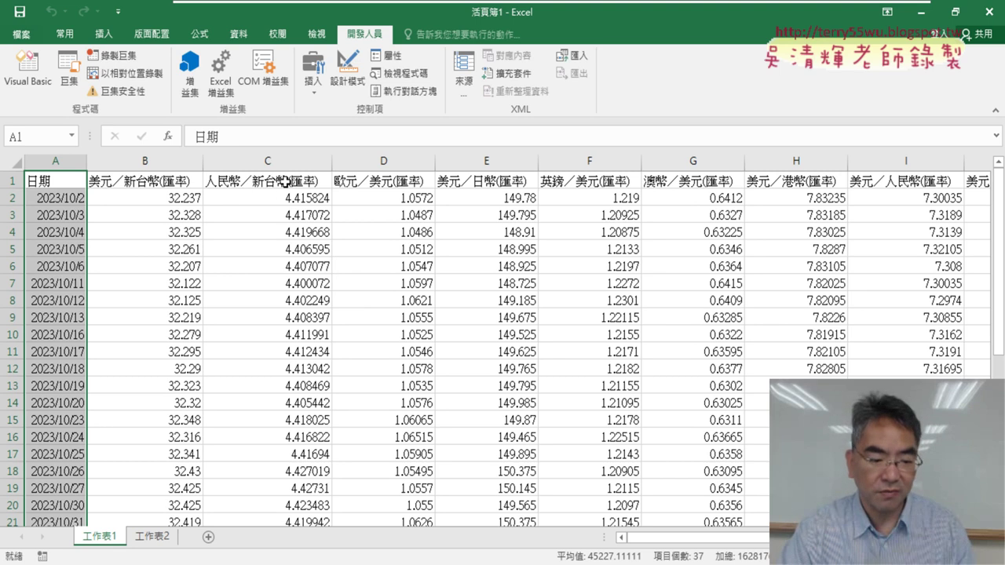
left_click(286, 181, "ctrl")
scroll(275, 416, "down", 4)
scroll(275, 417, "down", 4)
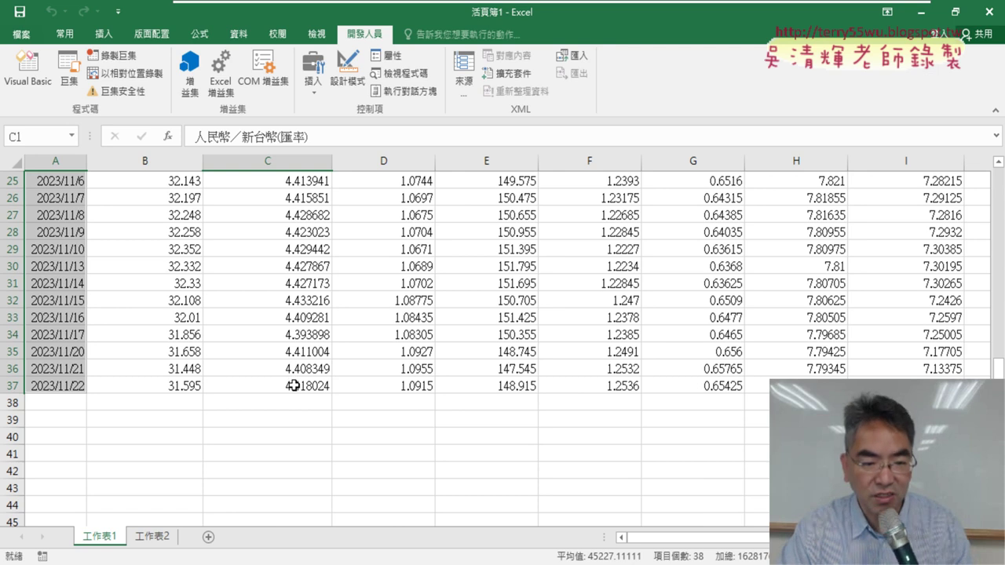
left_click(293, 386, "shift")
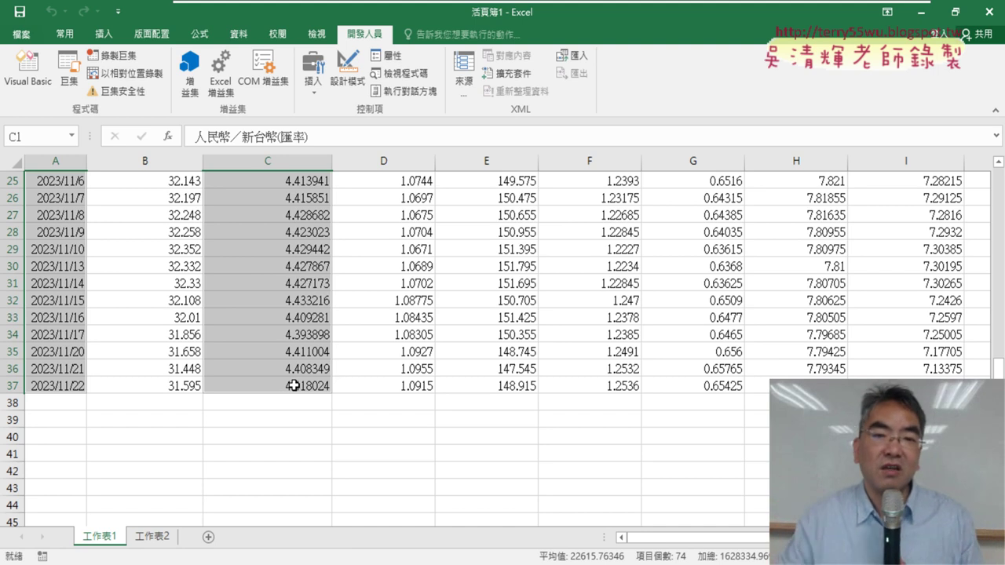
- In 人民幣折線圖, change the source range end to A37 and add a comma after it
left_click(41, 84)
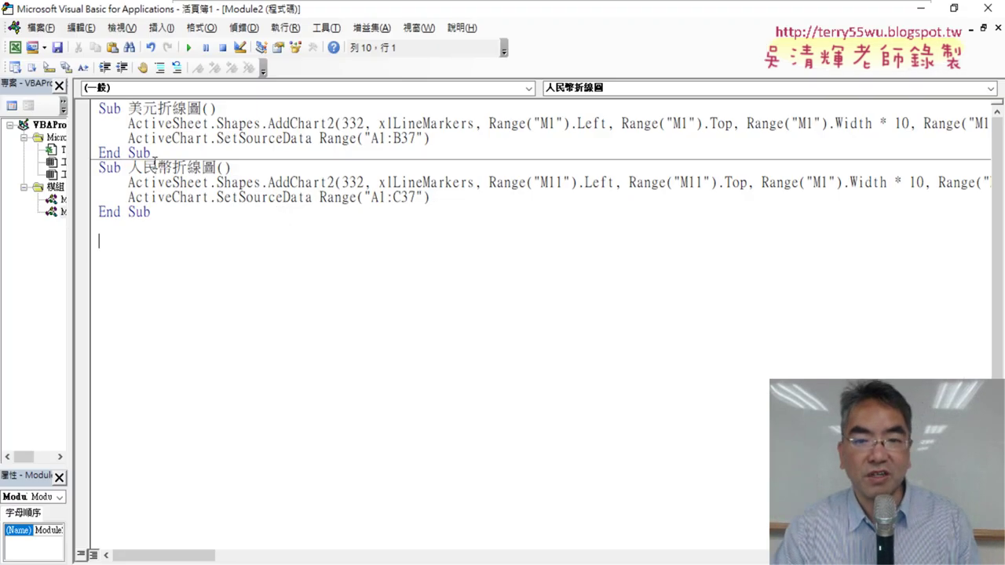
left_click(395, 197)
type("A")
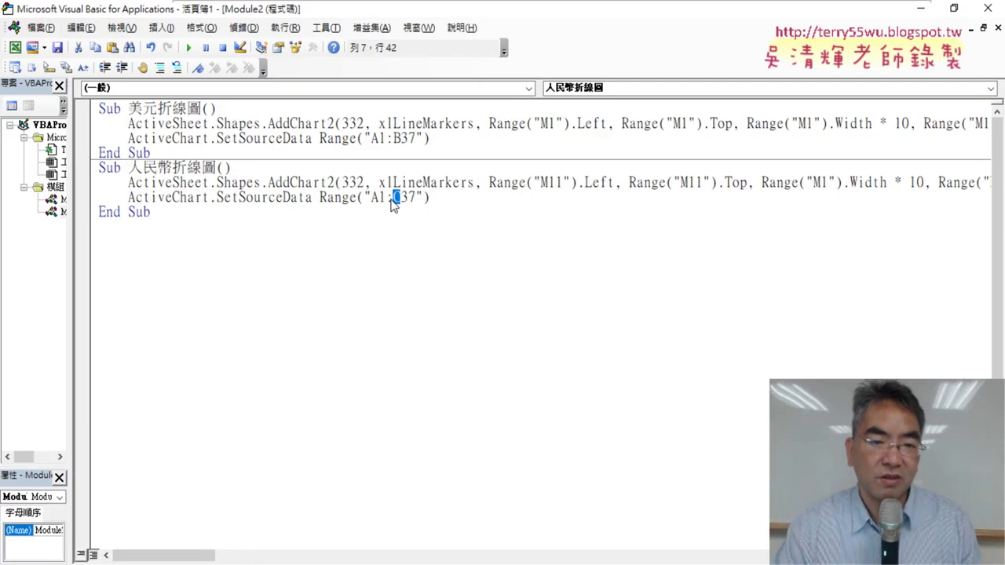
key("Delete")
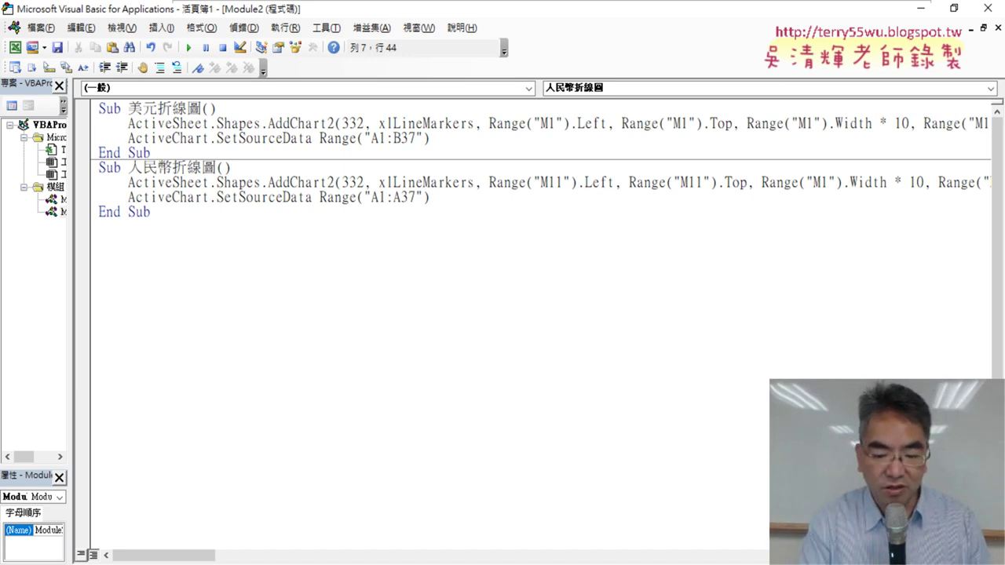
type("ㄓ")
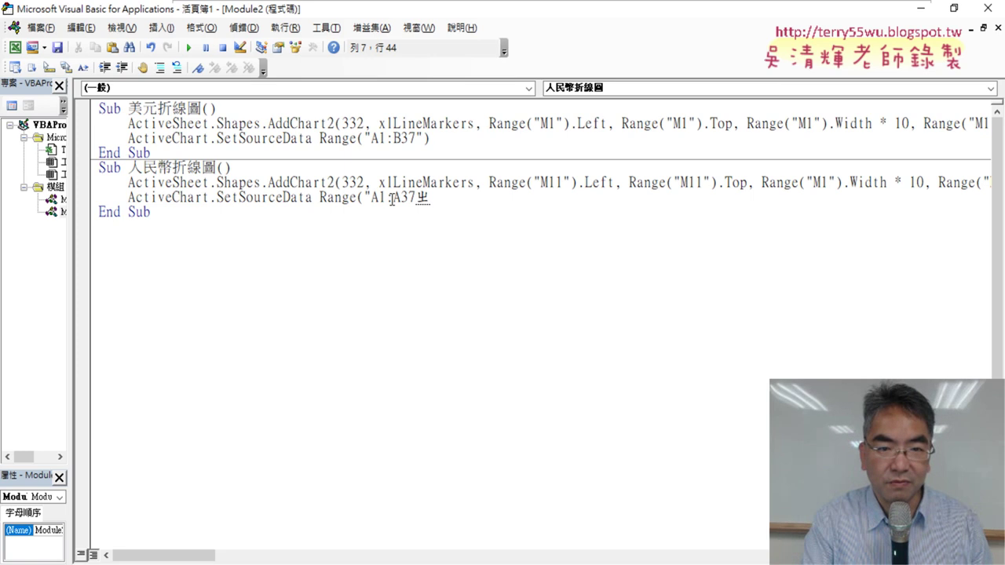
key("BackSpace")
type(",")
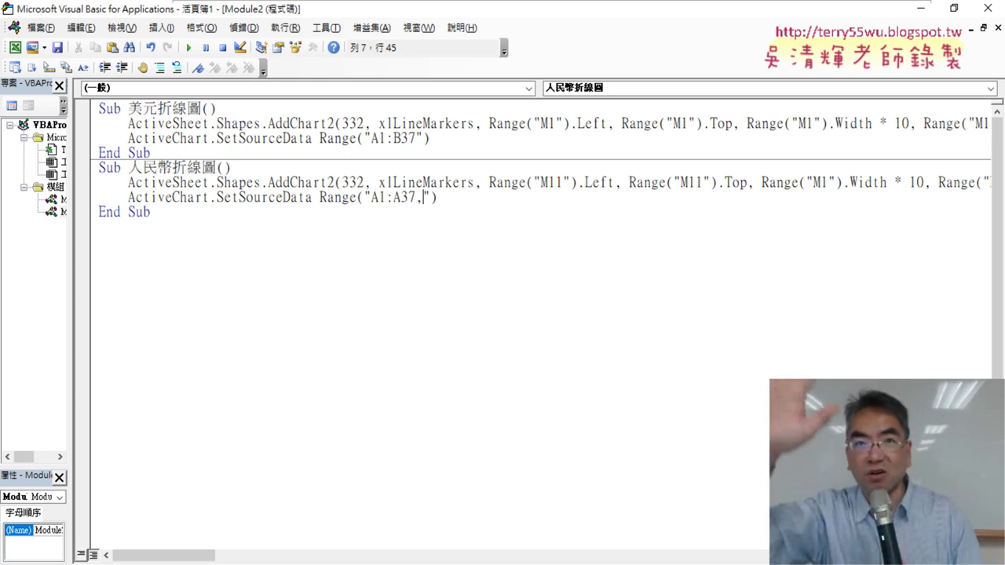
- Copy A1:A37 after the comma and change its columns to C, giving C1:C37
mouse_move(418, 198)
left_mouse_down()
mouse_move(371, 198)
mouse_move(423, 198)
left_mouse_up()
key("ctrl+c")
left_click(421, 198)
type(",")
key("ctrl+v")
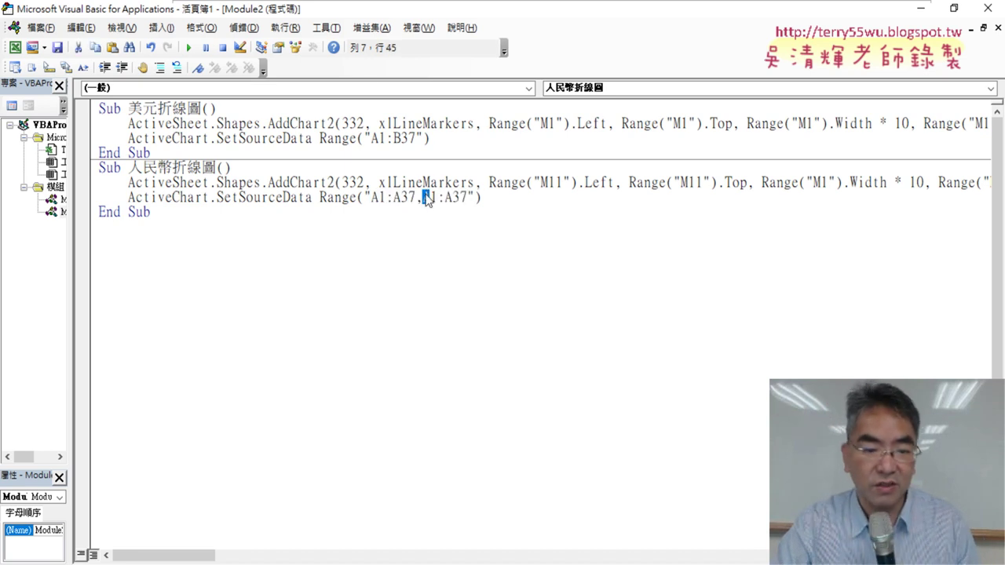
type("C")
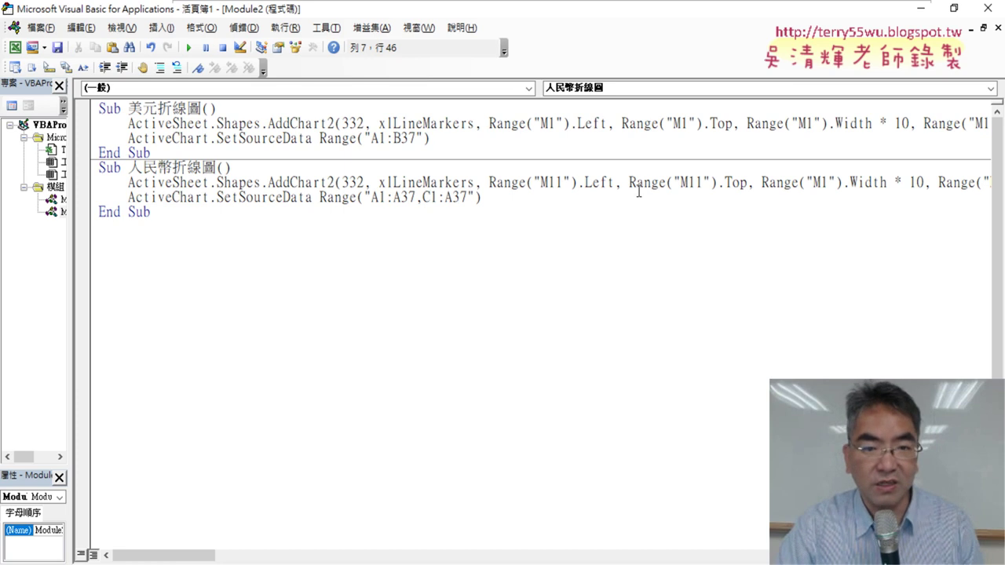
left_click_drag(454, 198, 446, 198)
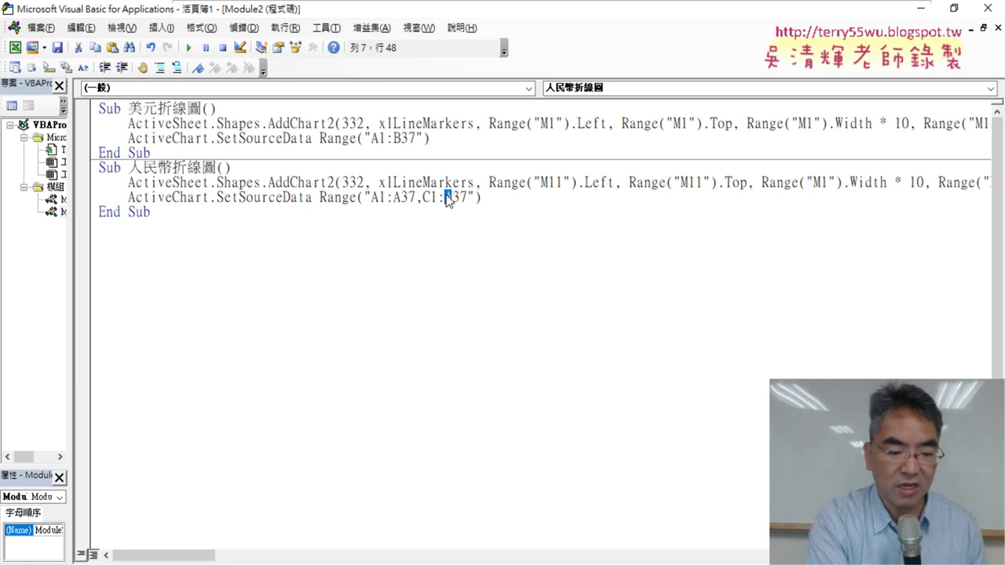
type("C")
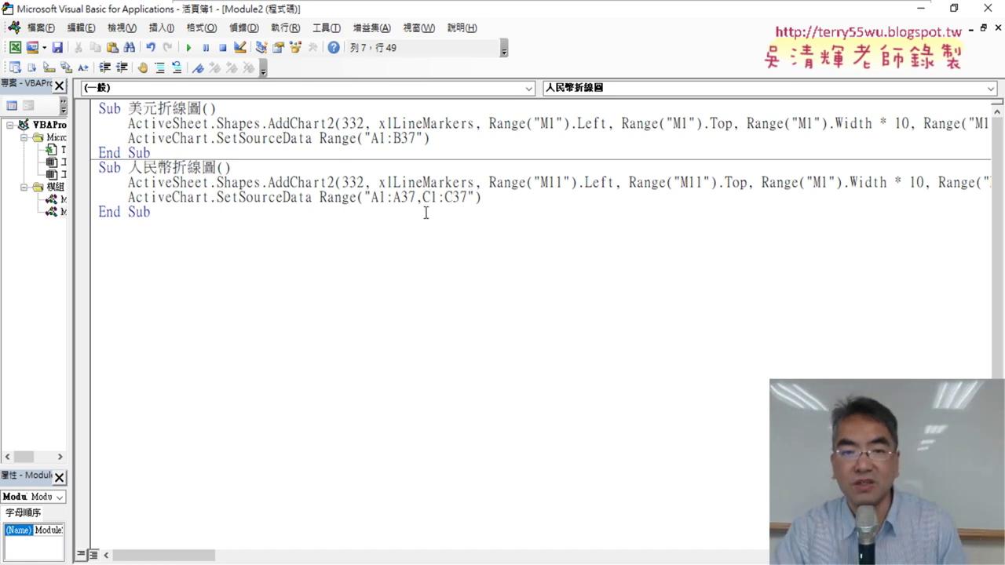
- Fix the quotes so the argument is the single string "A1:A37,C1:C37"
left_click_drag(467, 197, 363, 197)
left_click_drag(465, 197, 472, 197)
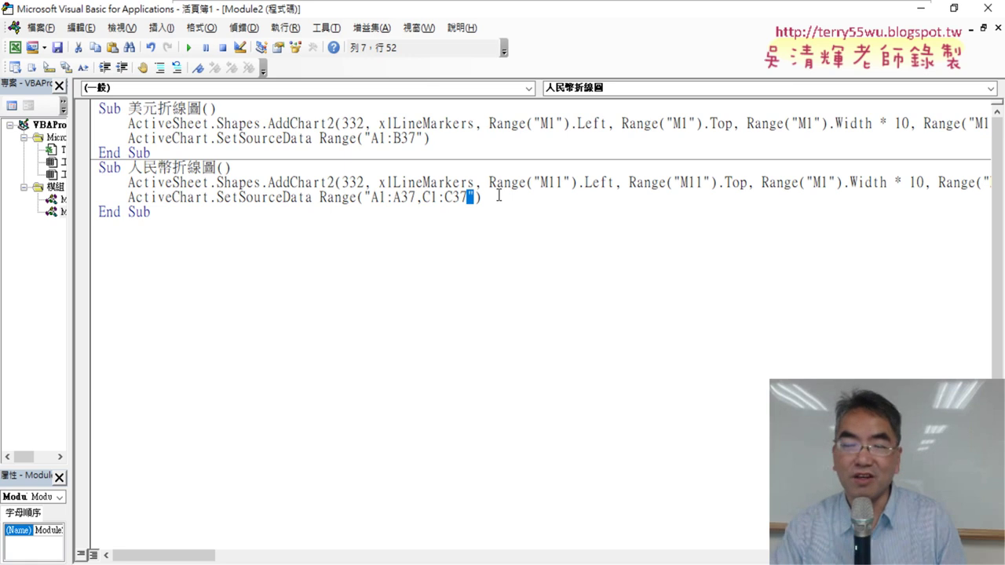
left_click(418, 197)
type("\",")
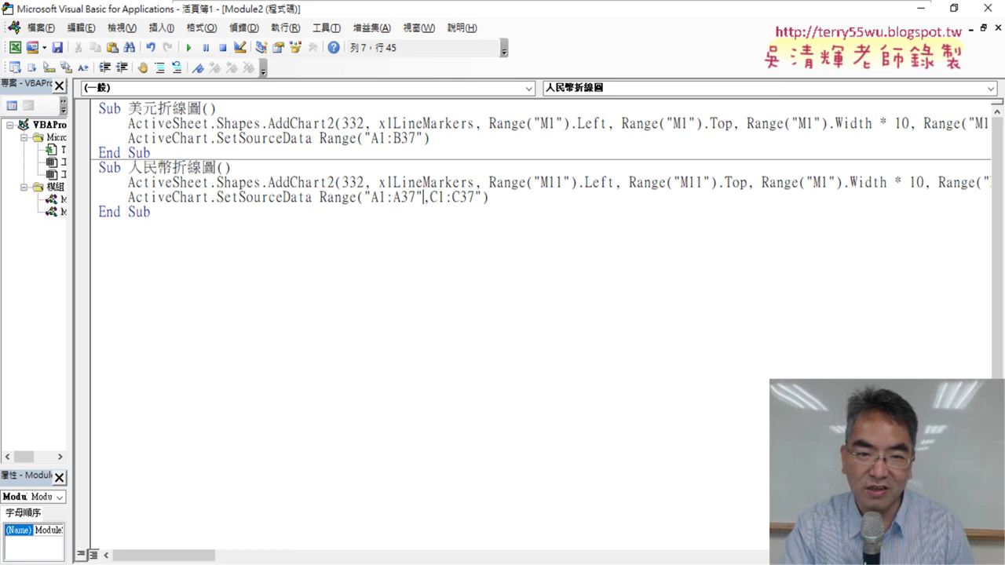
type("\"")
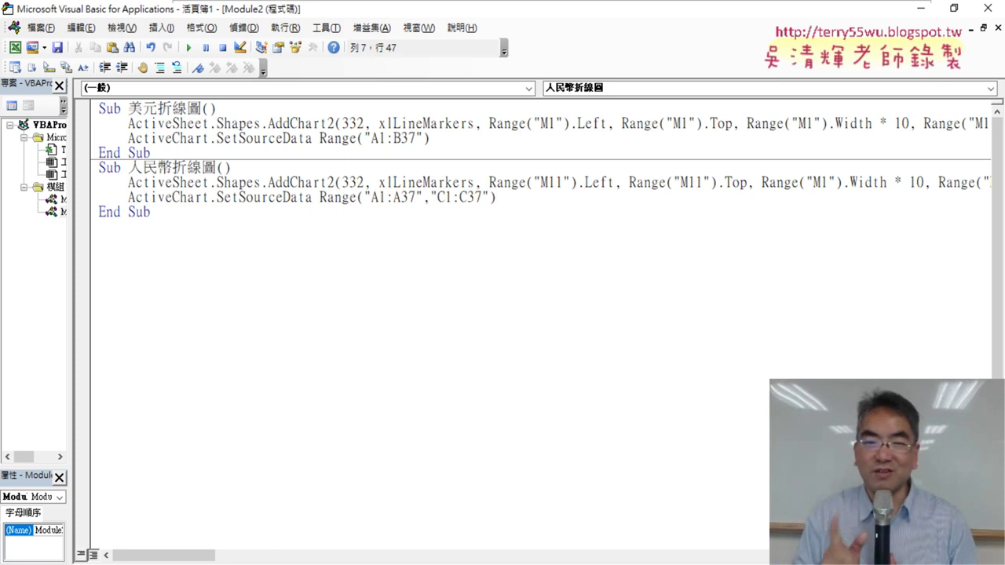
key("BackSpace")
key("Left")
key("BackSpace")
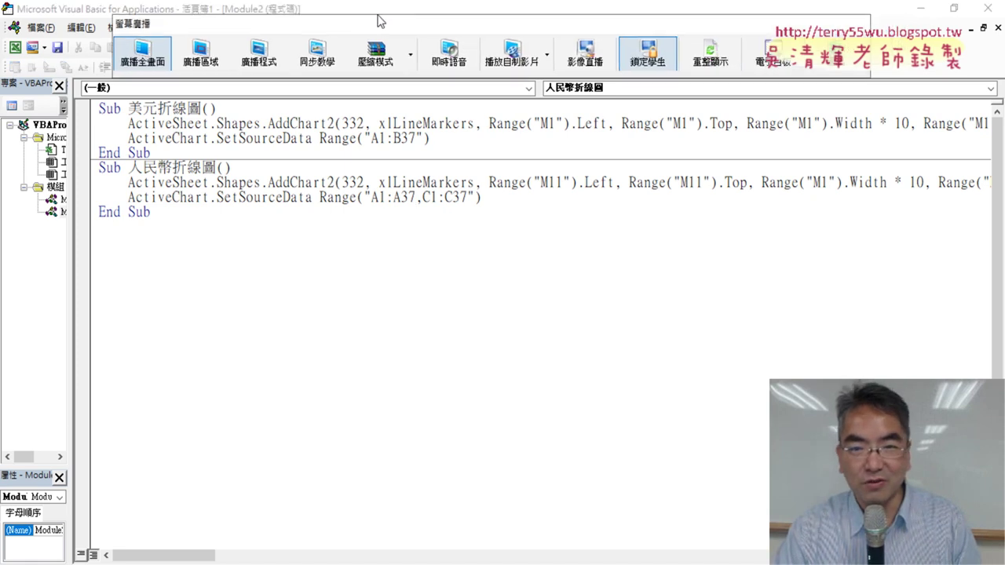
- Delete the two-series chart sitting below the USD chart
double_click(895, 8)
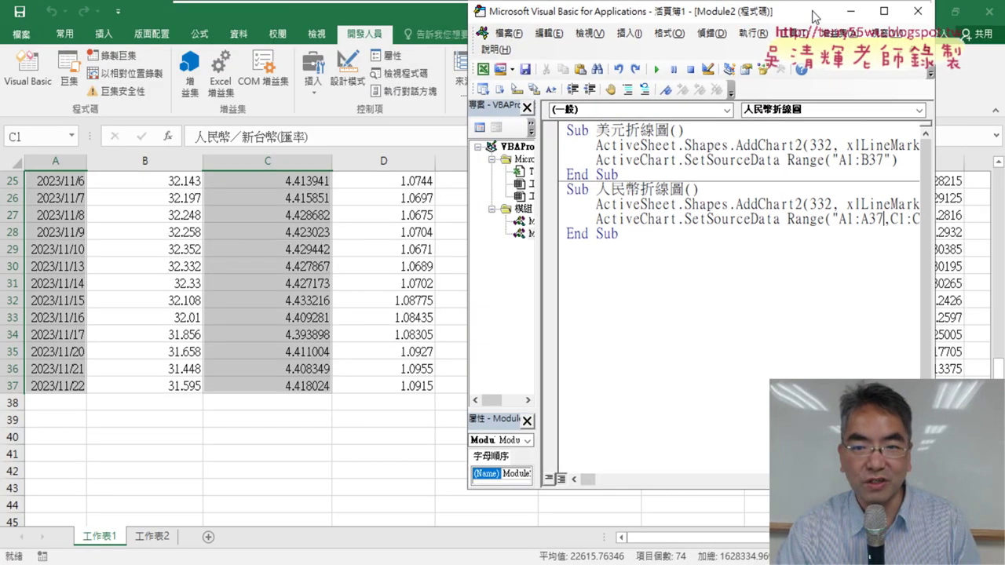
left_click_drag(814, 16, 443, 35)
key("alt+F11")
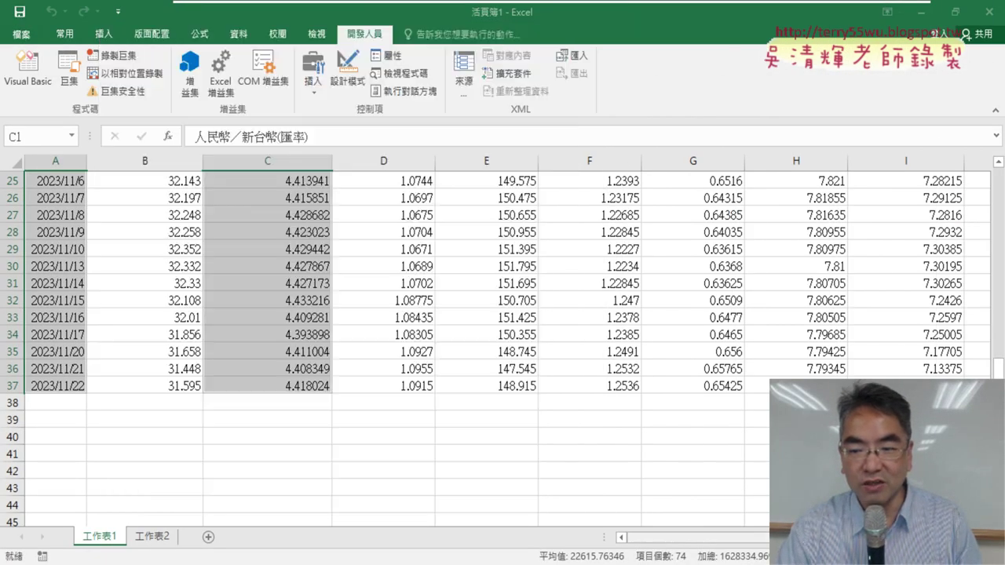
scroll(754, 364, "right", 5)
scroll(754, 363, "up", 8)
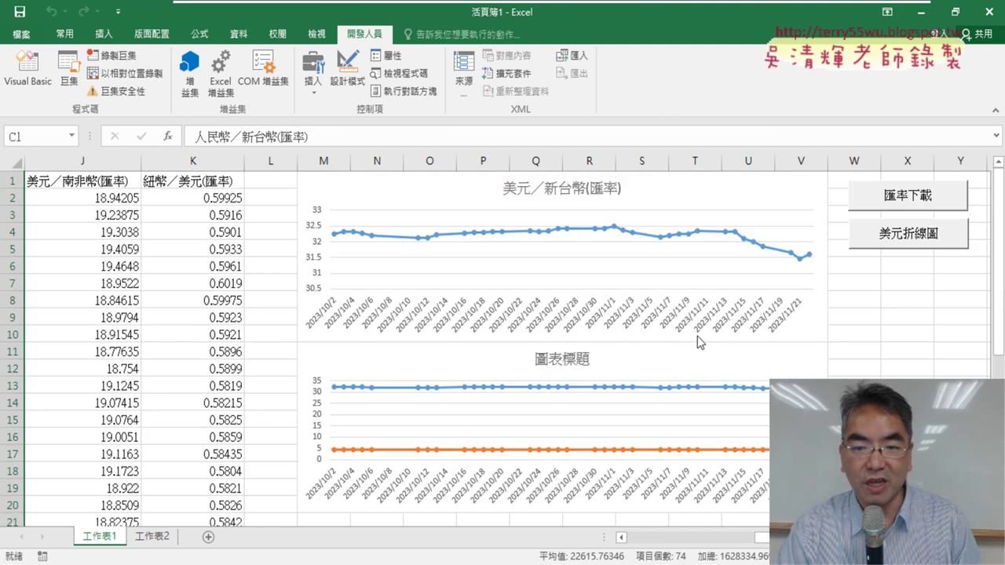
left_click(727, 357)
key("Delete")
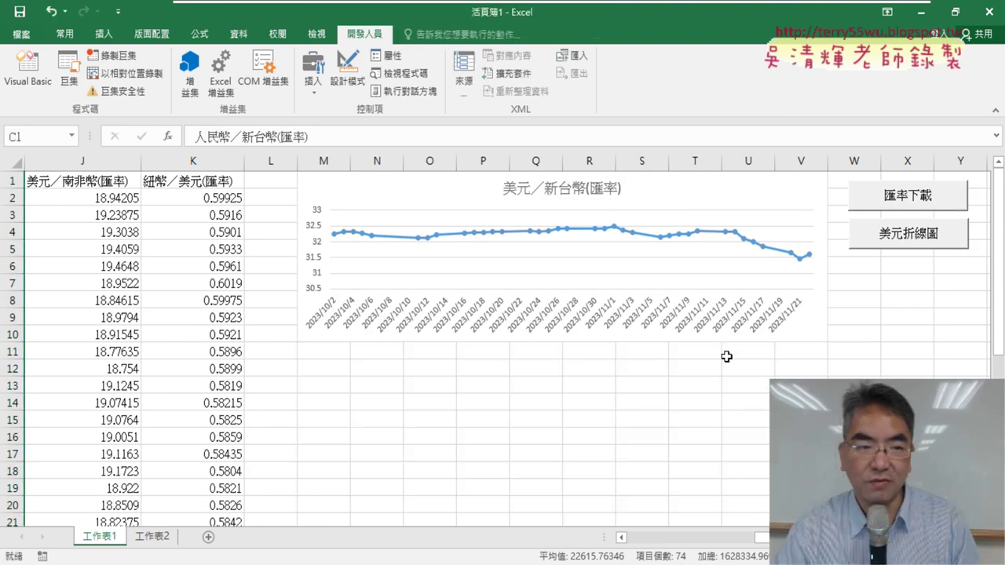
- Step through 人民幣折線圖 with F8 to create the single-line RMB/TWD chart
left_click(22, 79)
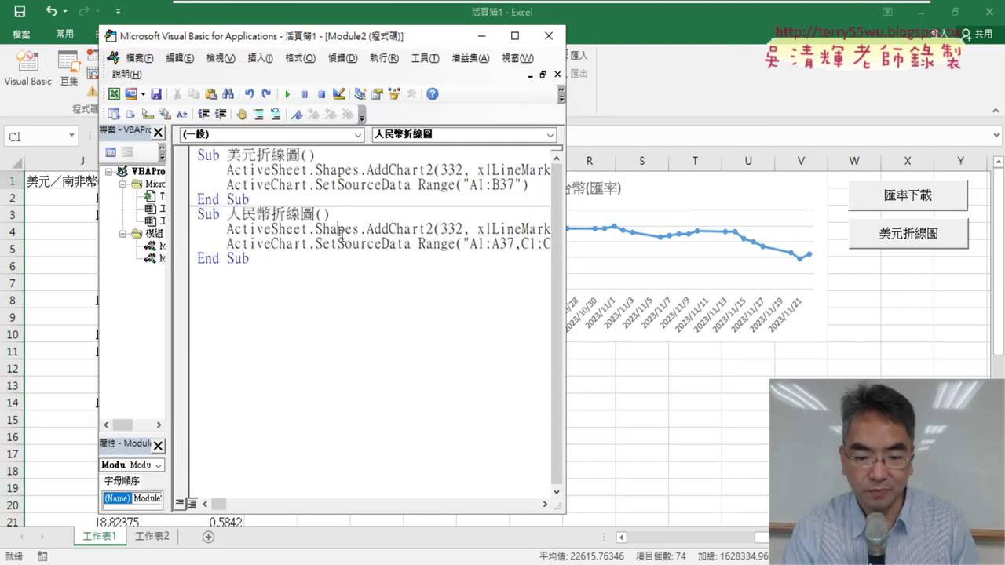
key("F8")
key("F8")
key("F8")
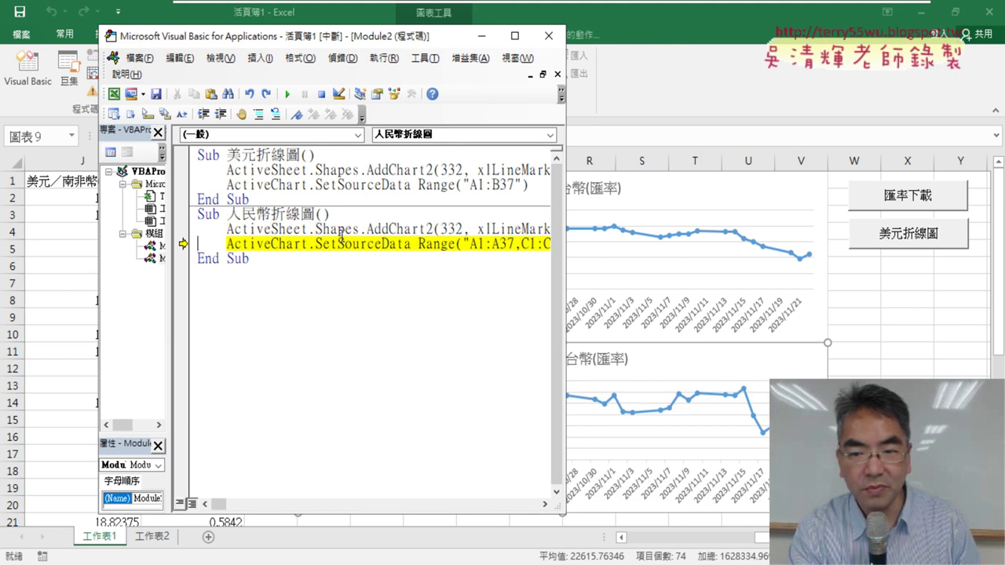
key("F8")
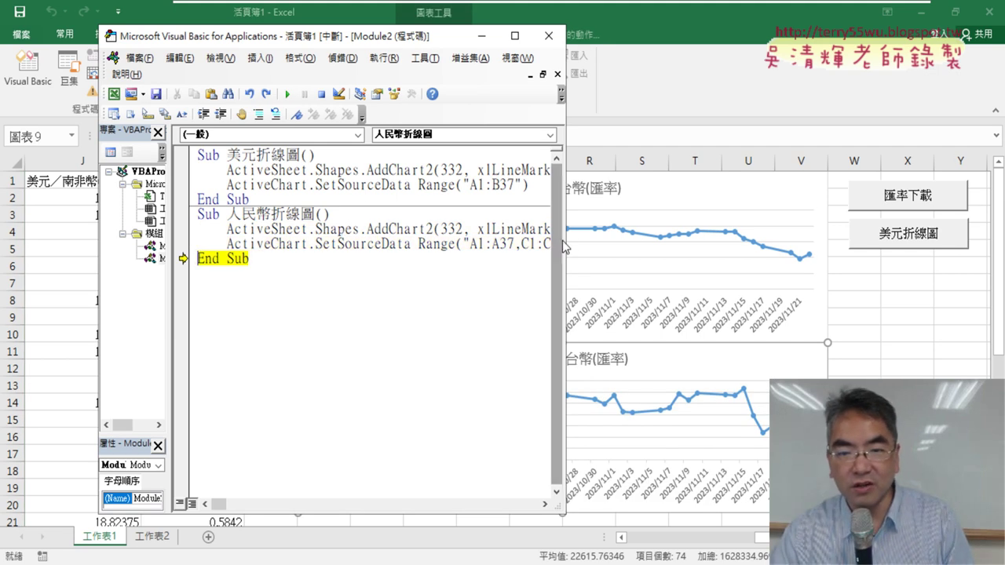
left_click_drag(564, 247, 720, 257)
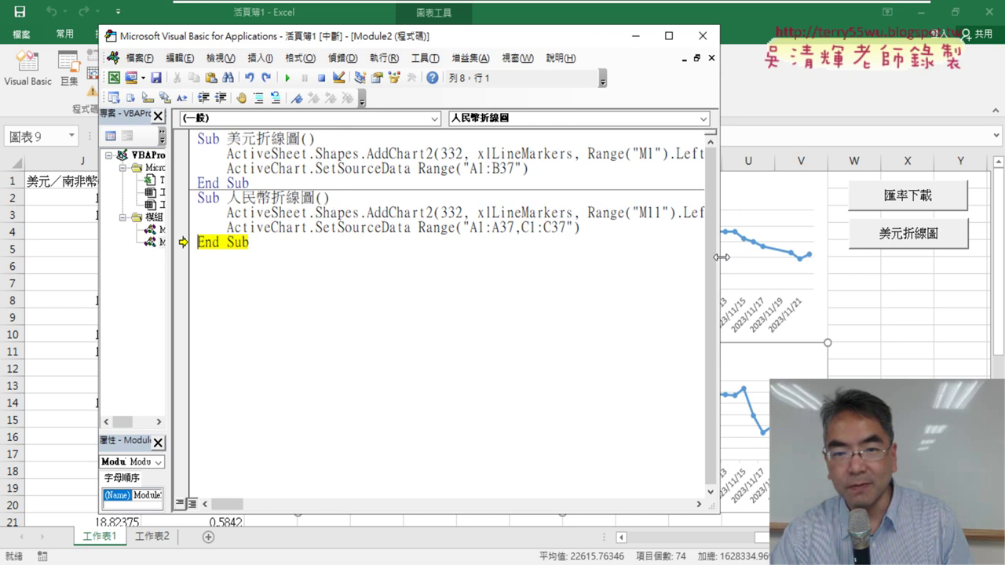
left_click(516, 227)
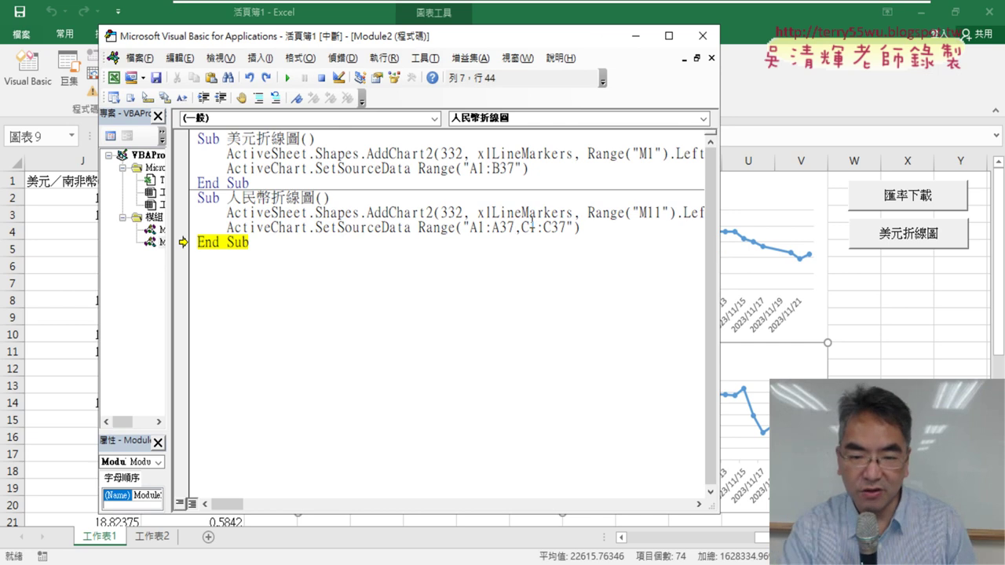
- Change the RMB source to Range("A1:A37", "C1:C37"), reset, and rerun the macro to add a two-line chart
type("\",")
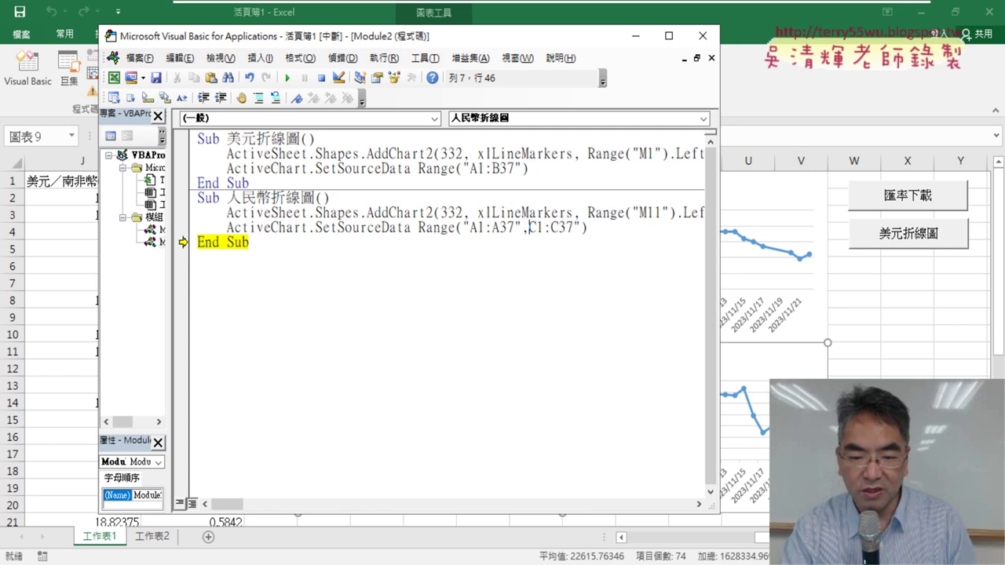
type("\"")
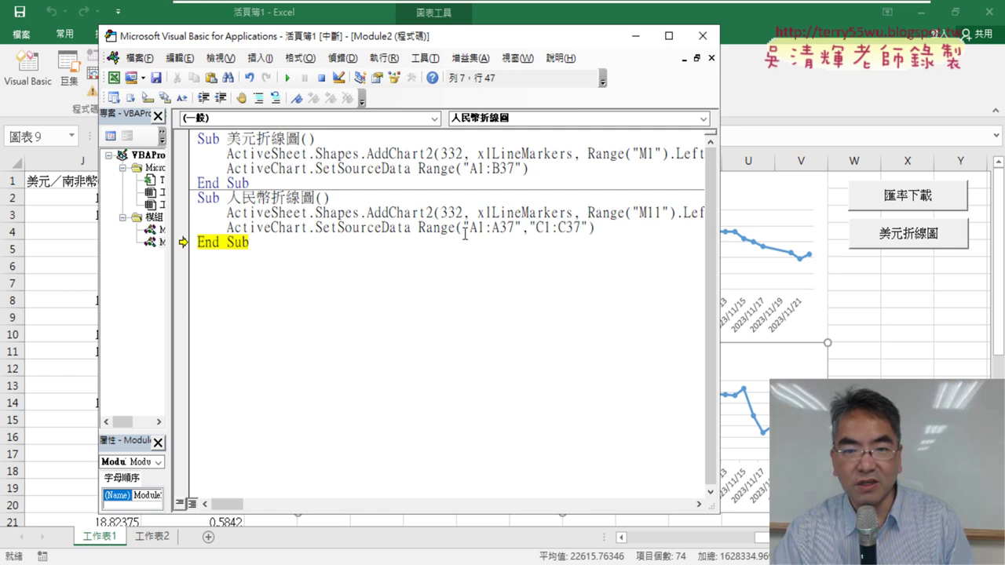
left_click_drag(465, 234, 588, 227)
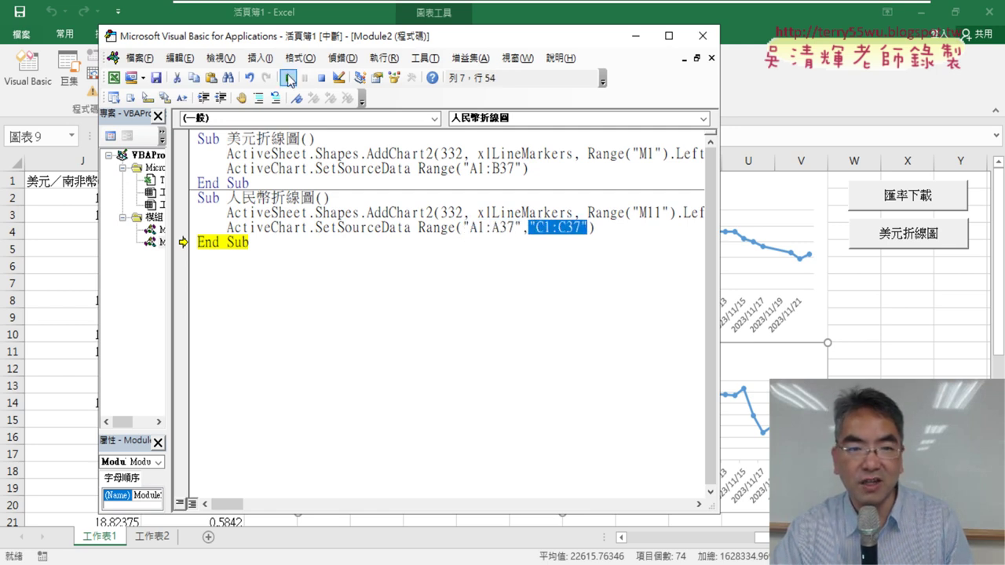
left_click(287, 78)
left_click(306, 227)
key("F8")
key("F8")
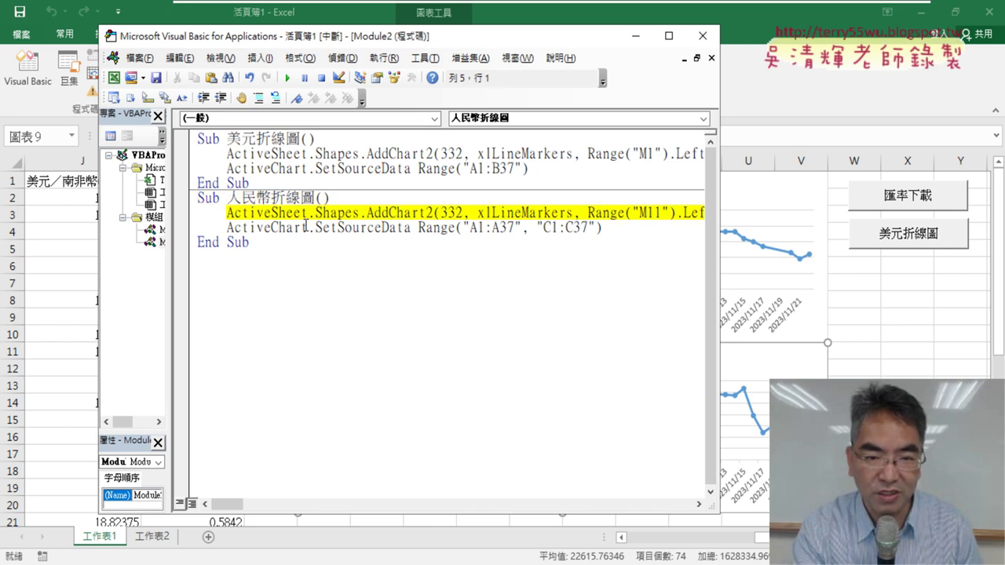
key("F8")
key("F8")
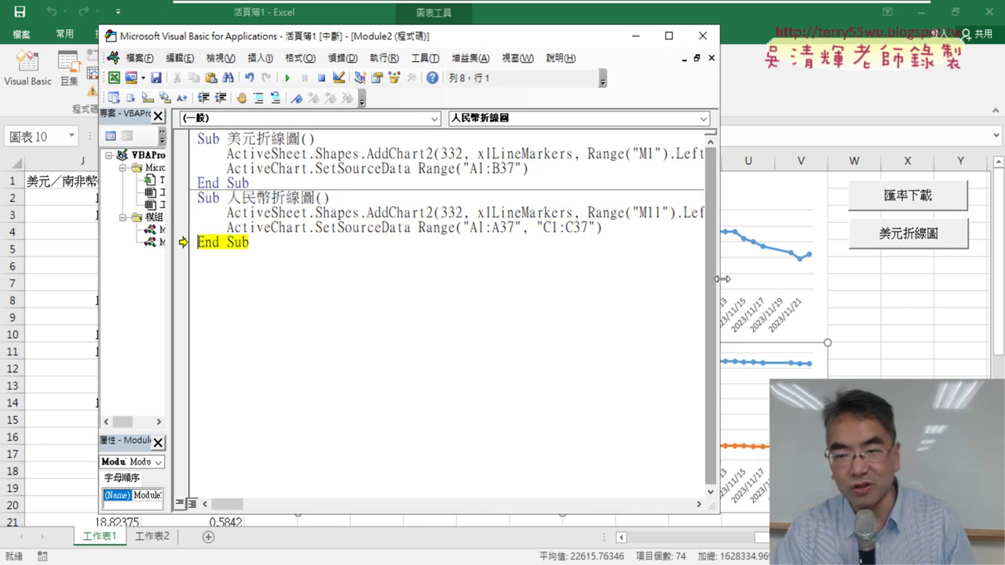
left_click_drag(716, 280, 495, 282)
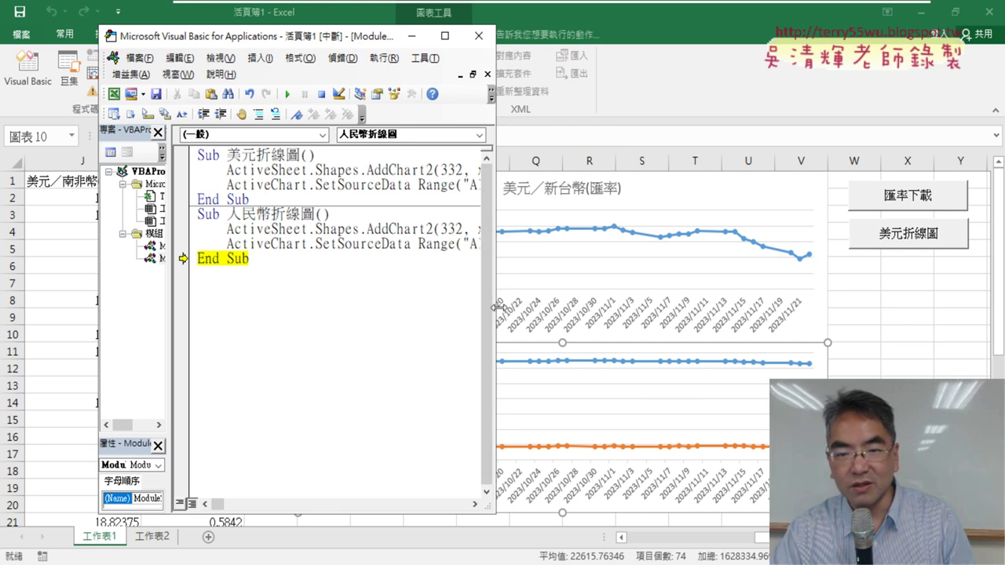
- Remove the stray quotes so the RMB source reads Range("A1:A37, C1:C37")
left_click_drag(496, 307, 669, 317)
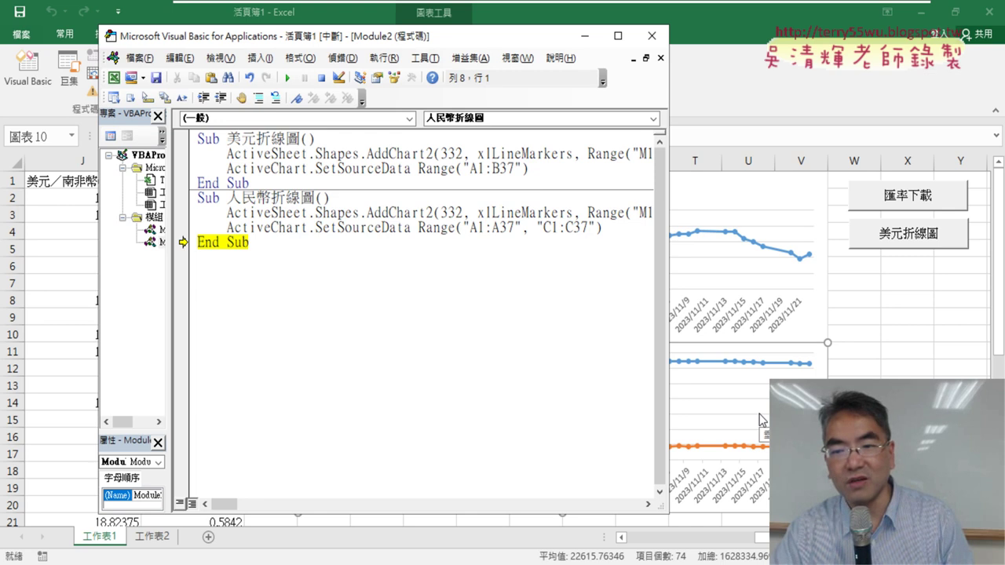
left_click_drag(516, 228, 528, 228)
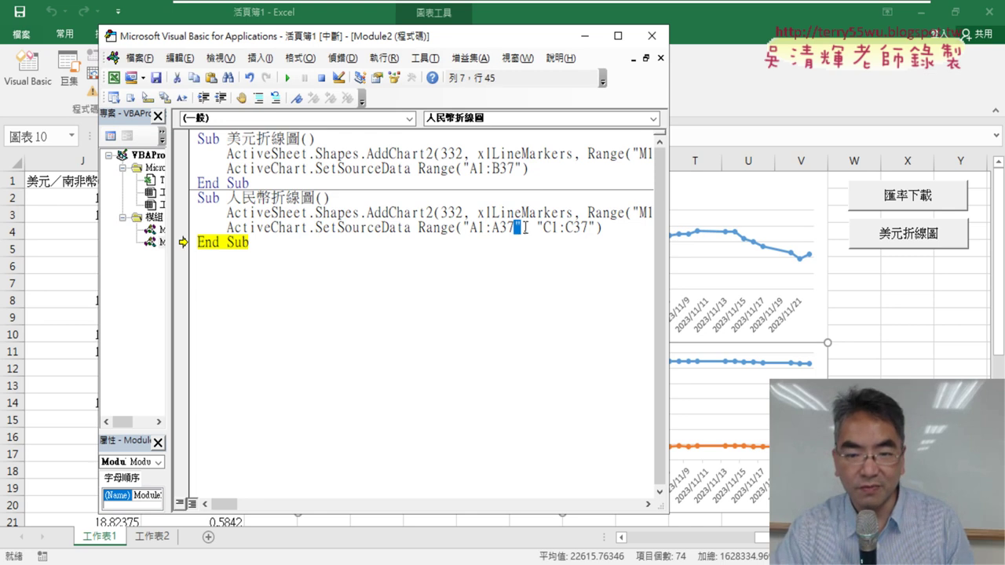
type(",")
key("Delete")
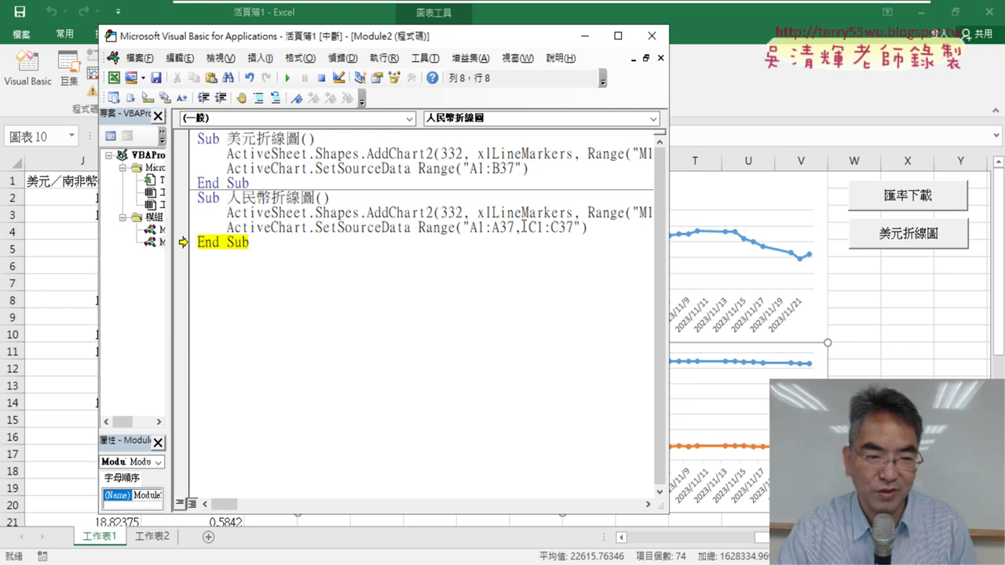
- Re-execute the SetSourceData line so the lower chart plots a single RMB rate line
left_click_drag(188, 229, 188, 229)
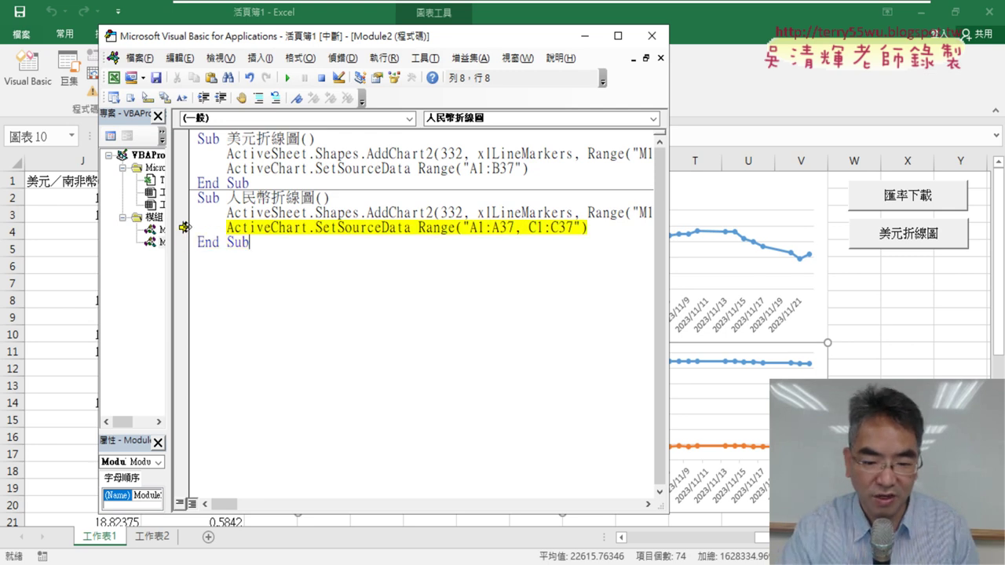
key("F8")
key("F8")
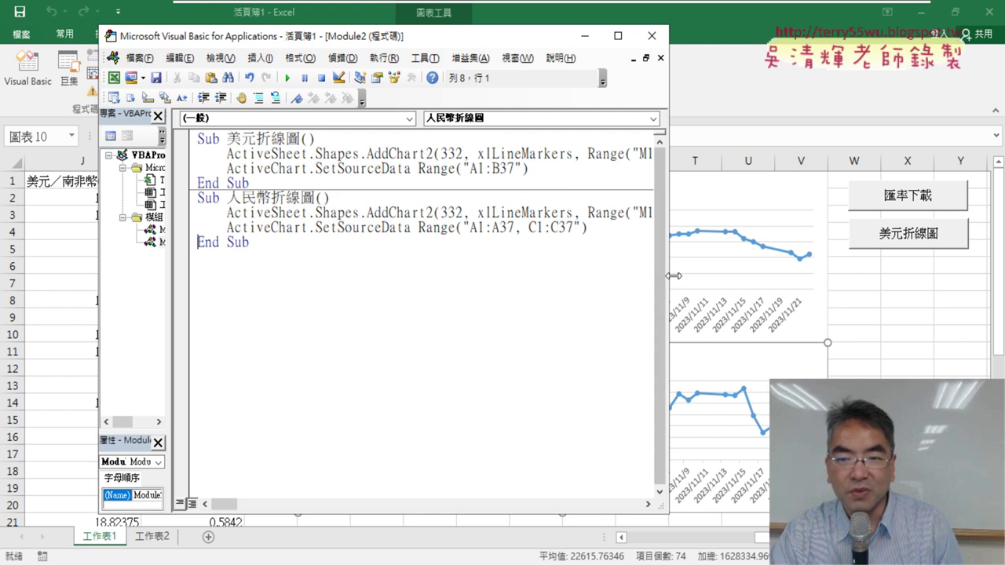
left_click_drag(666, 281, 317, 263)
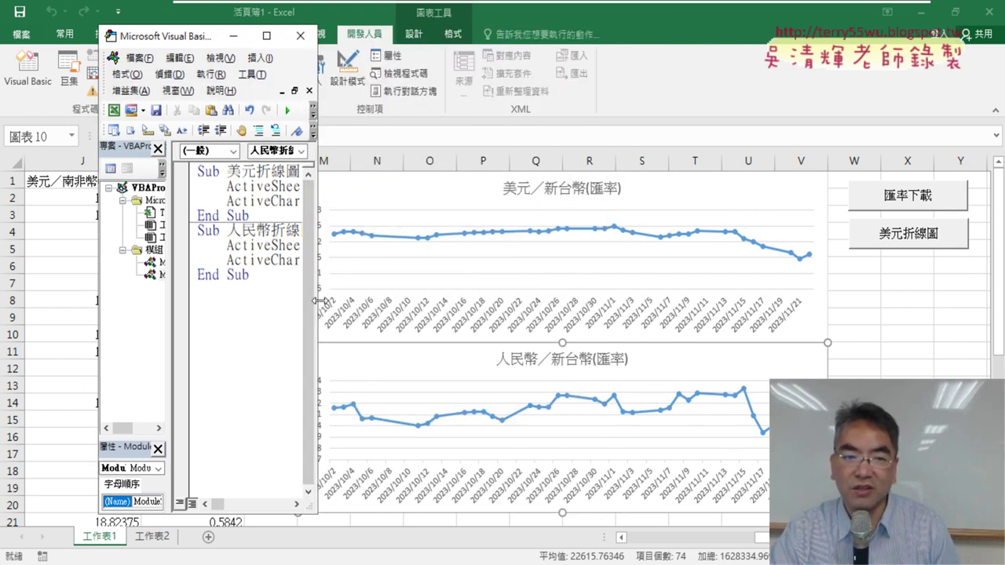
left_click_drag(320, 300, 885, 342)
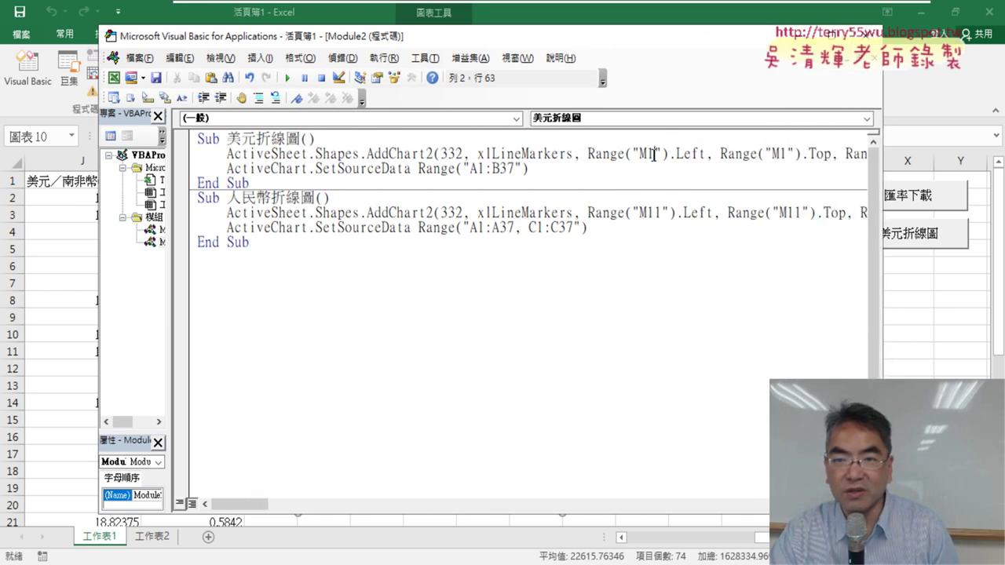
- Compare the M1 and M11 chart anchors and source ranges of the USD and RMB macros
left_click_drag(652, 156, 646, 155)
left_click_drag(664, 213, 646, 213)
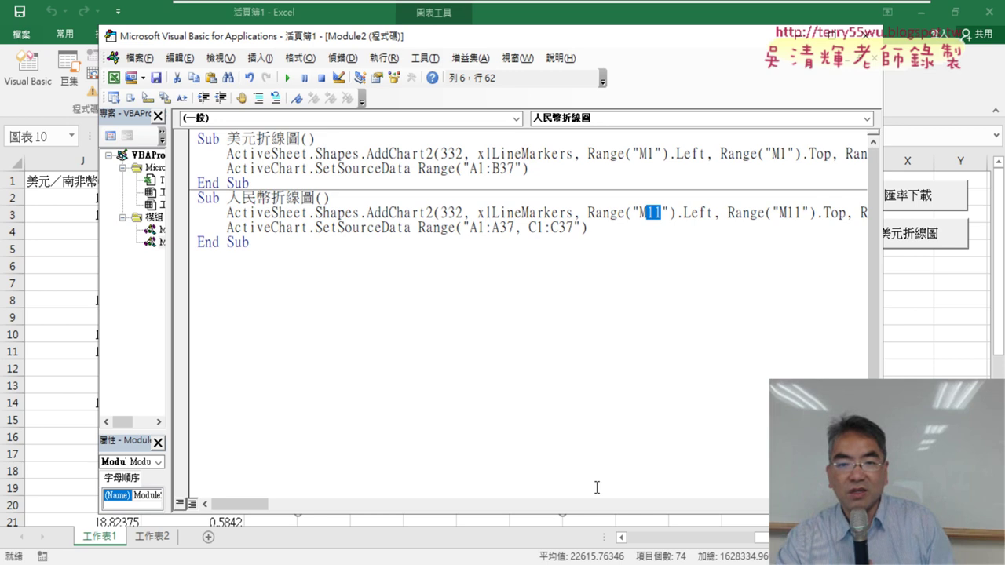
left_click_drag(468, 228, 581, 228)
key("Down")
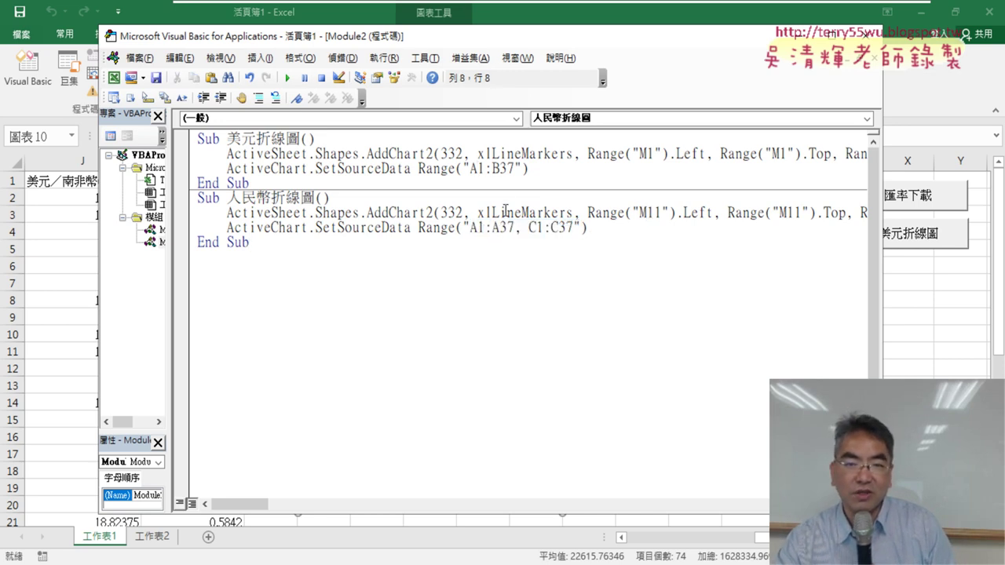
- Turn the USD macro's first range into A1:A37 followed by a comma
left_click_drag(514, 167, 482, 168)
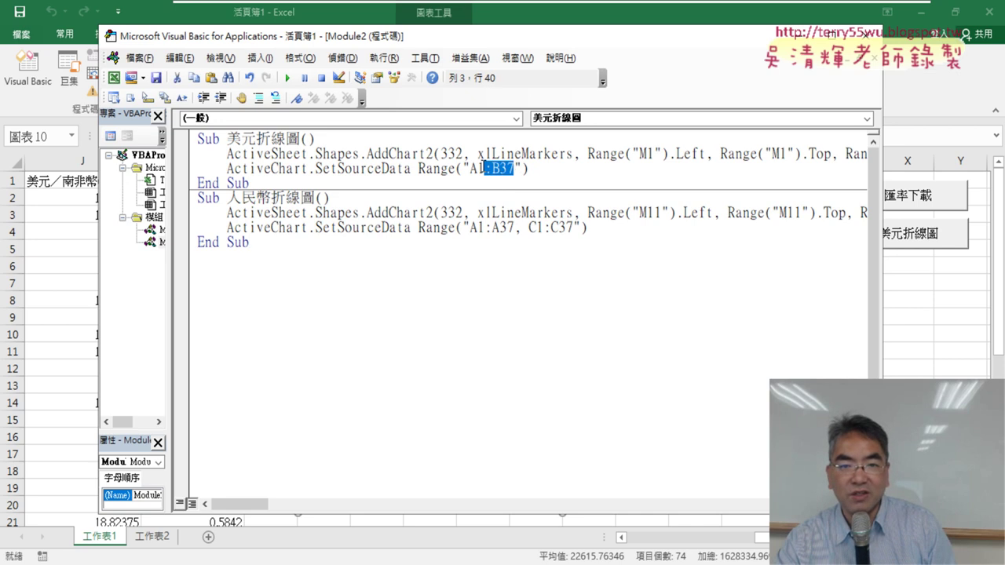
key("Left")
key("BackSpace")
type("A")
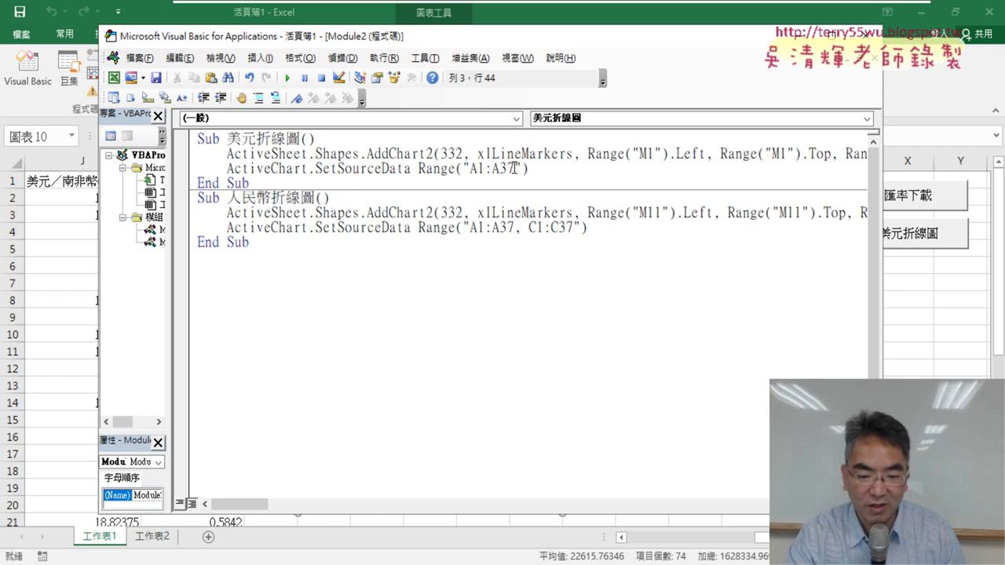
type(",")
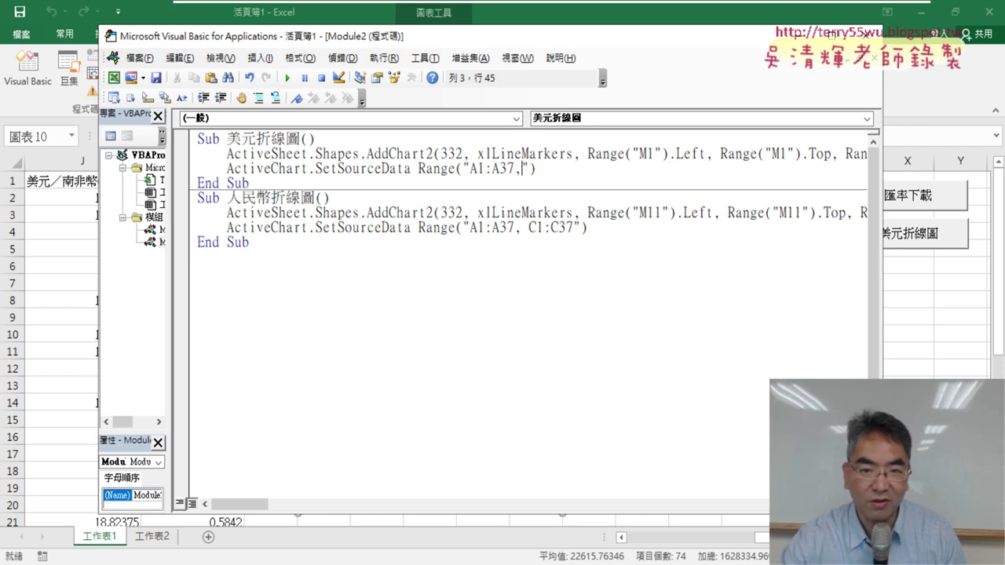
- Paste C1:C37 after it and change both column letters to make B1:B37
left_click_drag(529, 228, 572, 228)
key("ctrl+c")
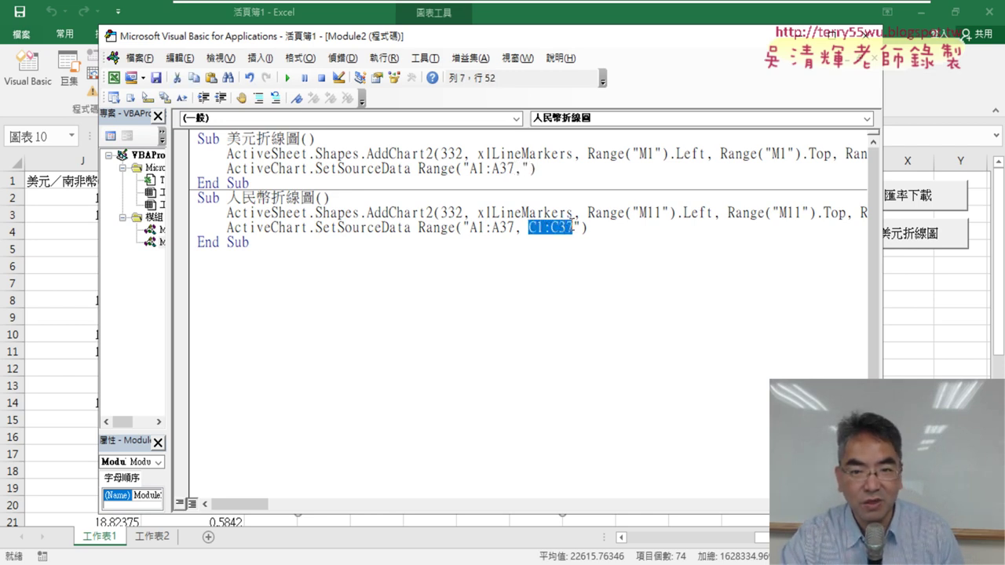
left_click(520, 170)
key("ctrl+v")
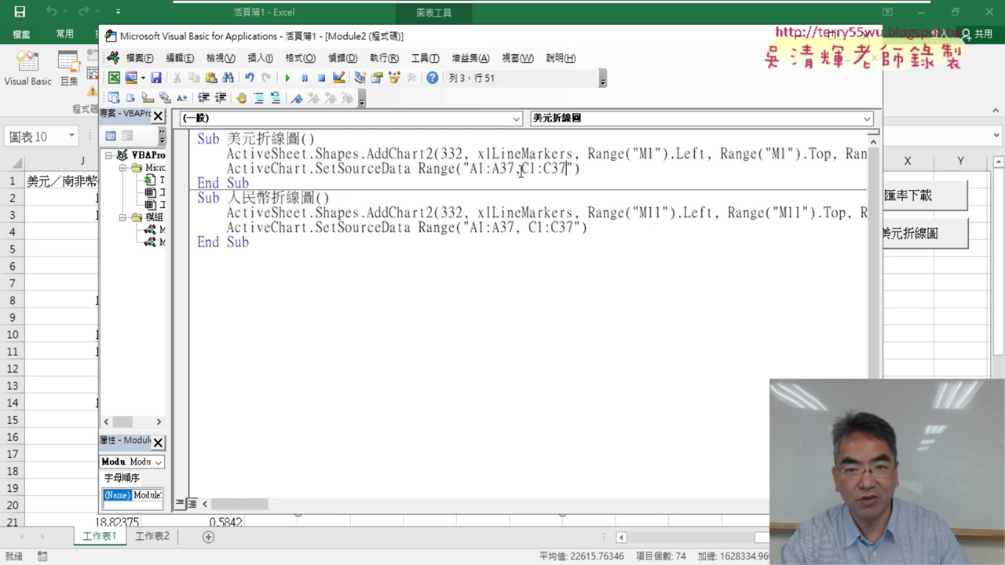
key("Delete")
type("B")
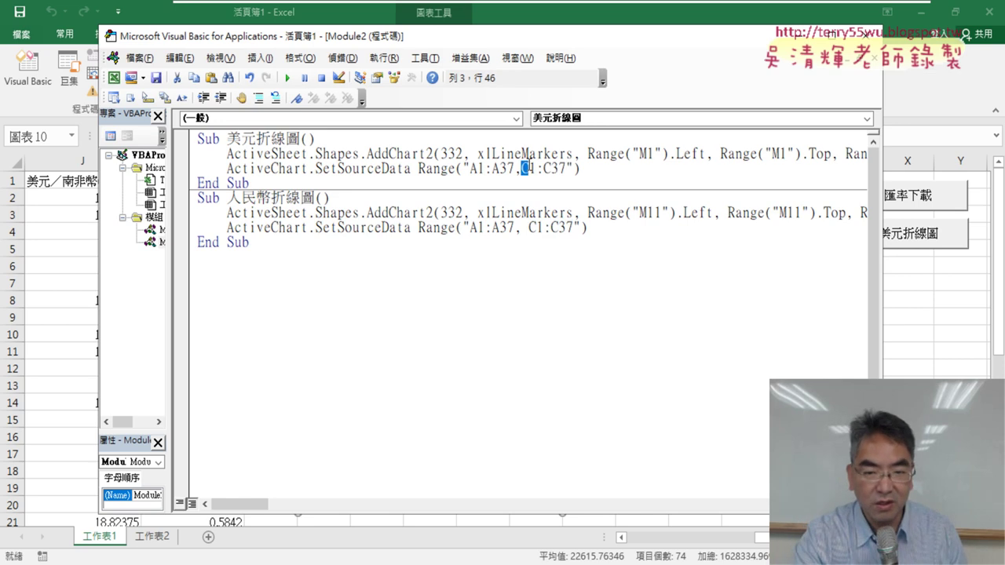
key("Right")
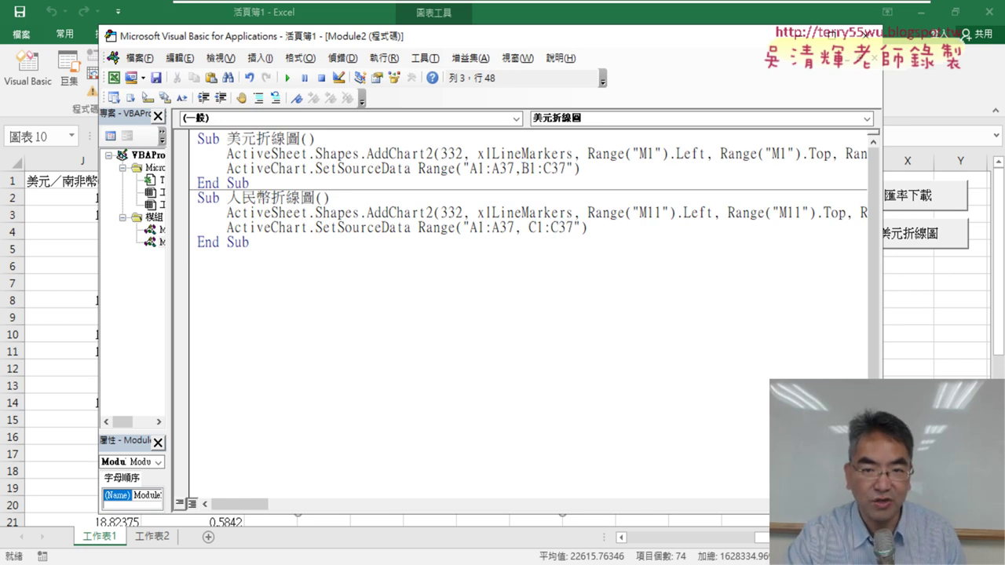
key("Delete")
type("B")
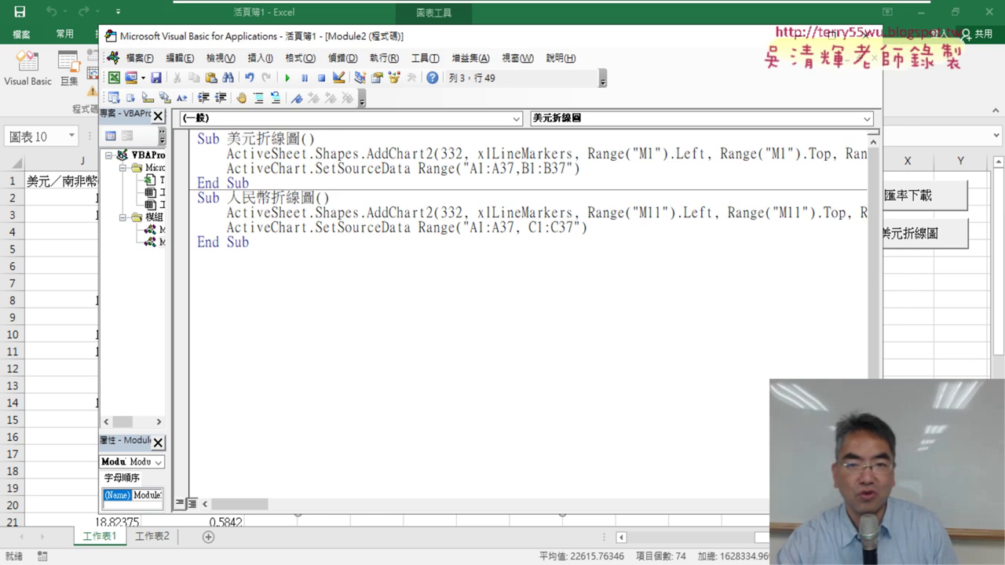
- Check the B1:B37 and C1:C37 column letters, then bring back the worksheet with the charts
left_click(605, 299)
left_click(524, 167)
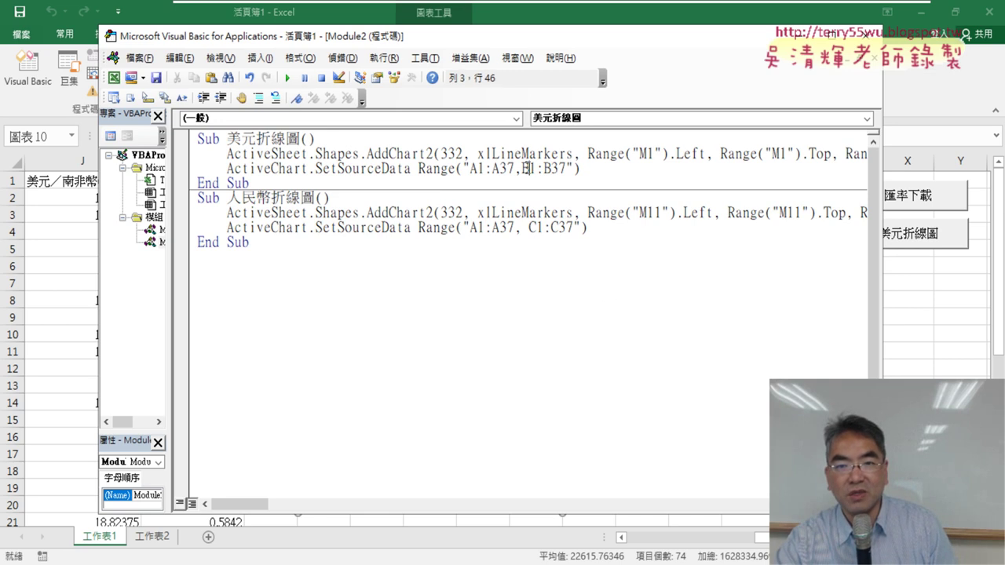
left_click_drag(528, 168, 521, 168)
left_click(535, 228)
left_click_drag(536, 227, 530, 228)
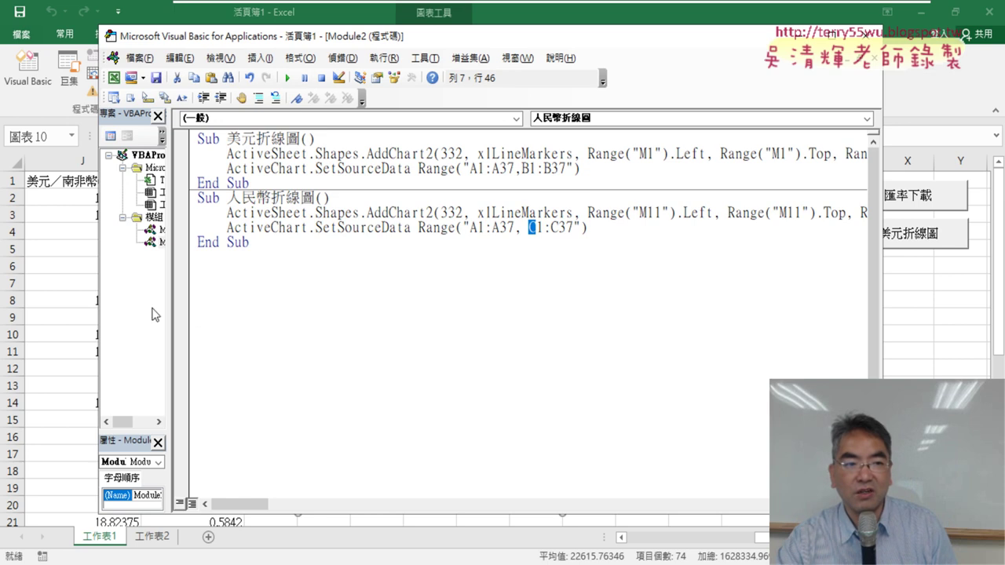
left_click(66, 273)
left_click(218, 161)
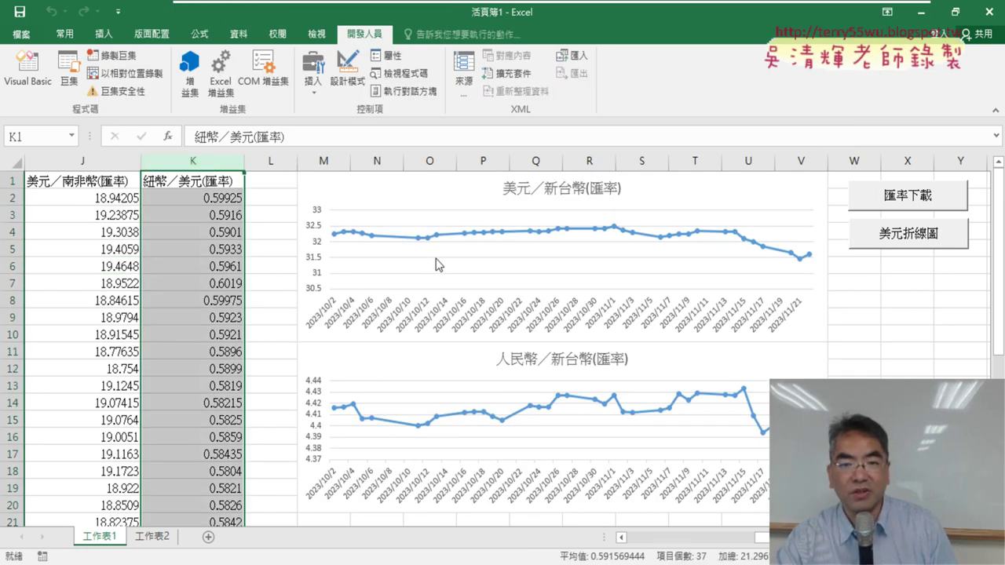
scroll(439, 266, "down", 1)
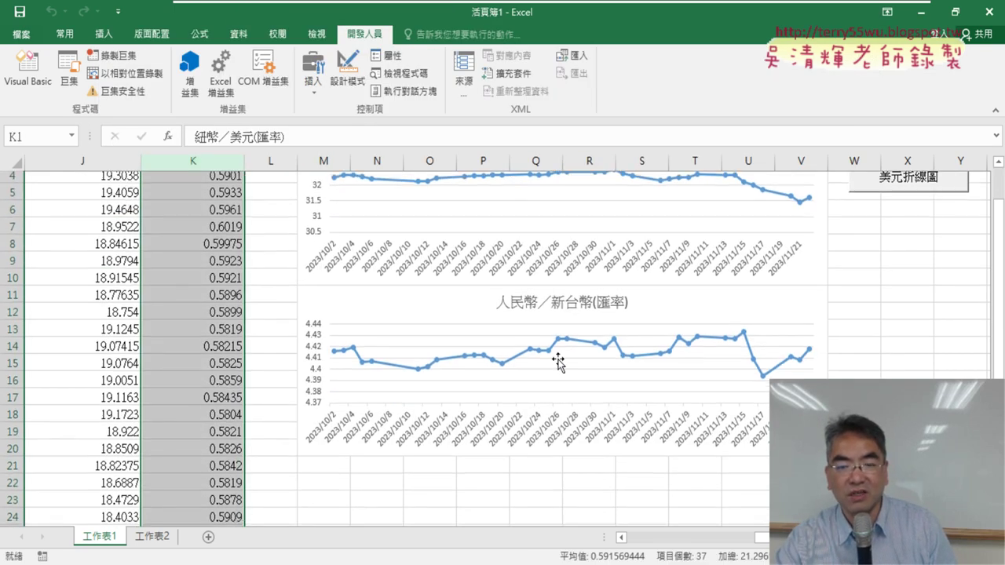
scroll(460, 331, "down", 3)
left_click(28, 70)
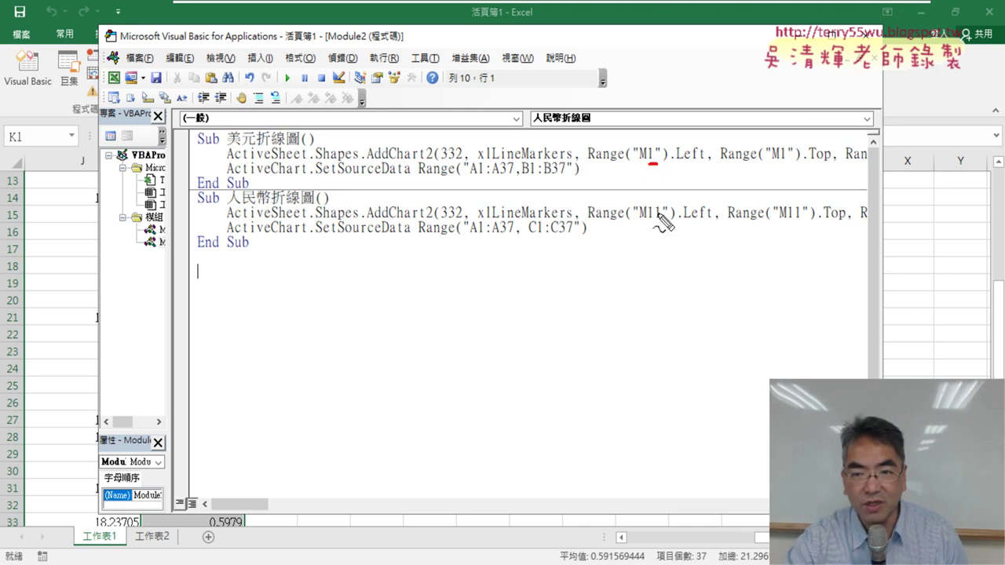
left_click_drag(645, 220, 662, 219)
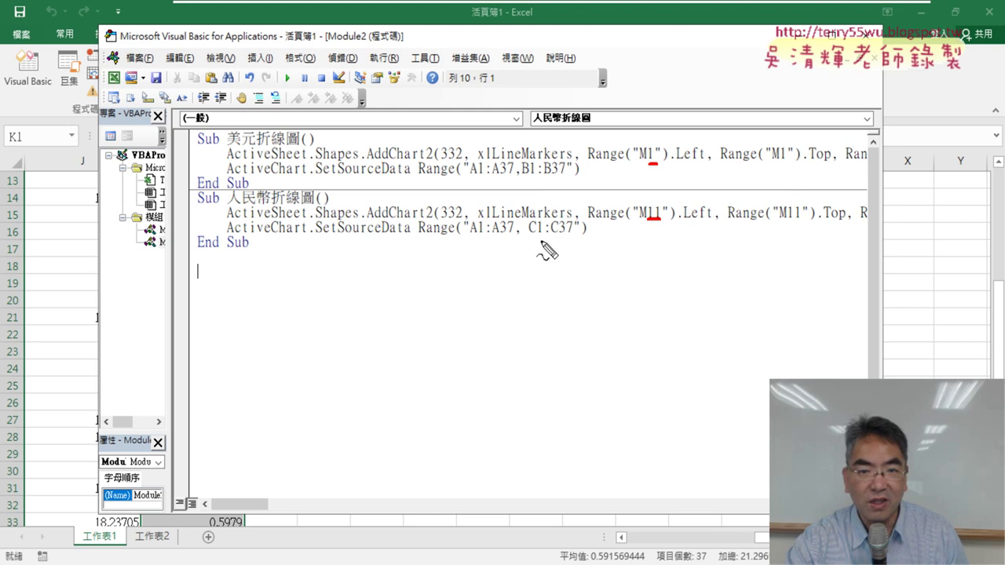
left_click_drag(518, 176, 528, 175)
left_click_drag(526, 237, 533, 237)
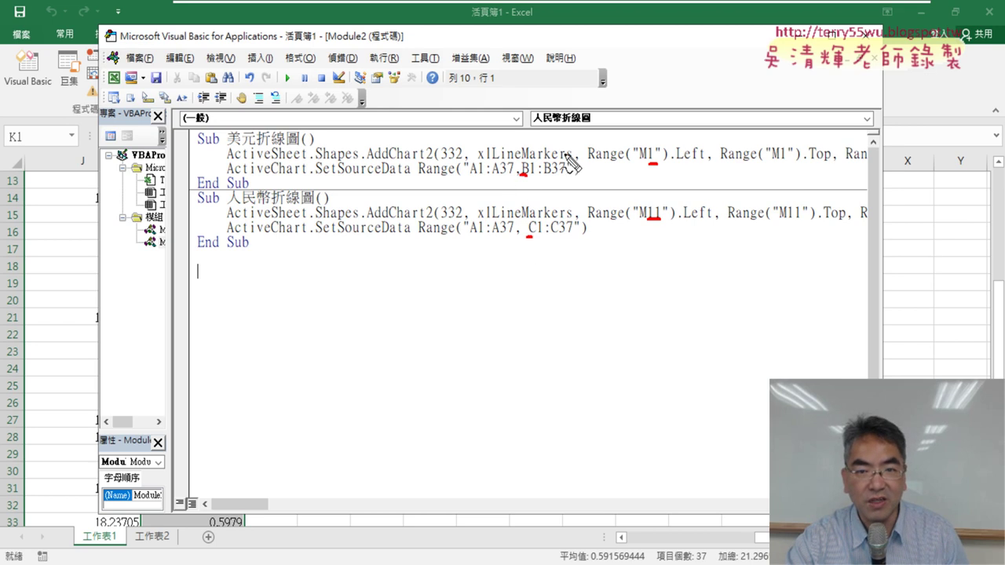
left_click_drag(545, 173, 563, 175)
left_click_drag(550, 234, 556, 234)
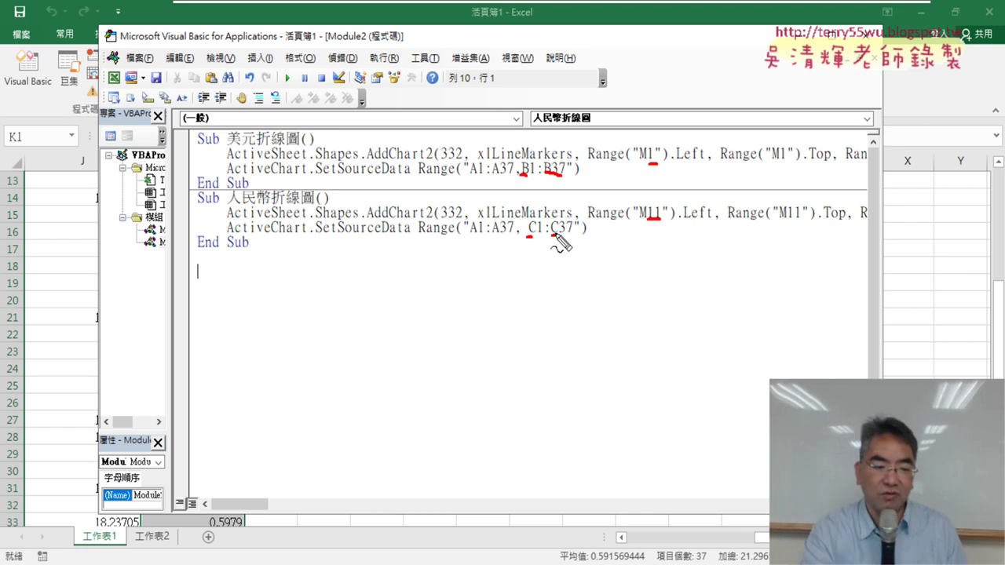
key("Escape")
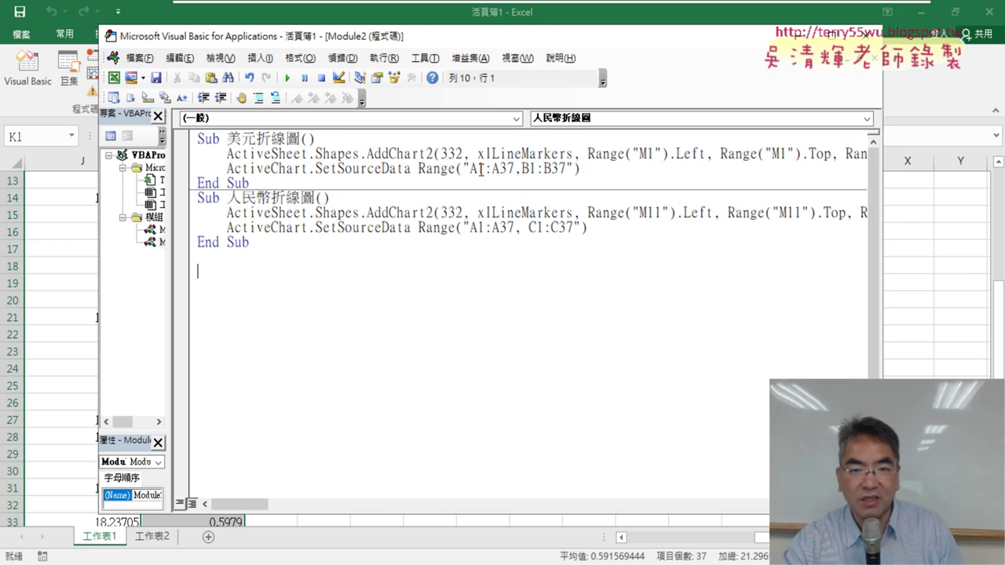
left_click_drag(552, 169, 561, 170)
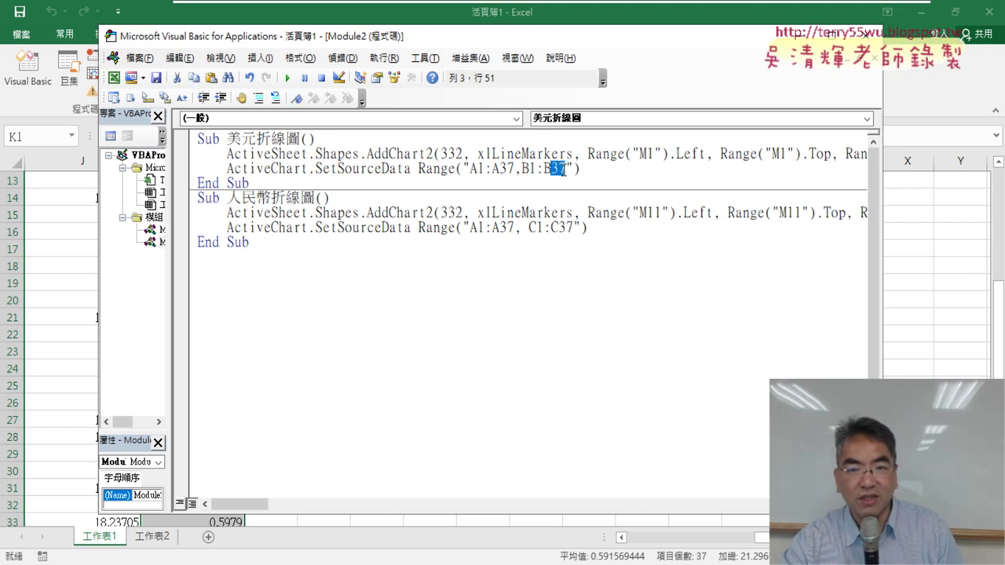
left_click_drag(499, 169, 513, 169)
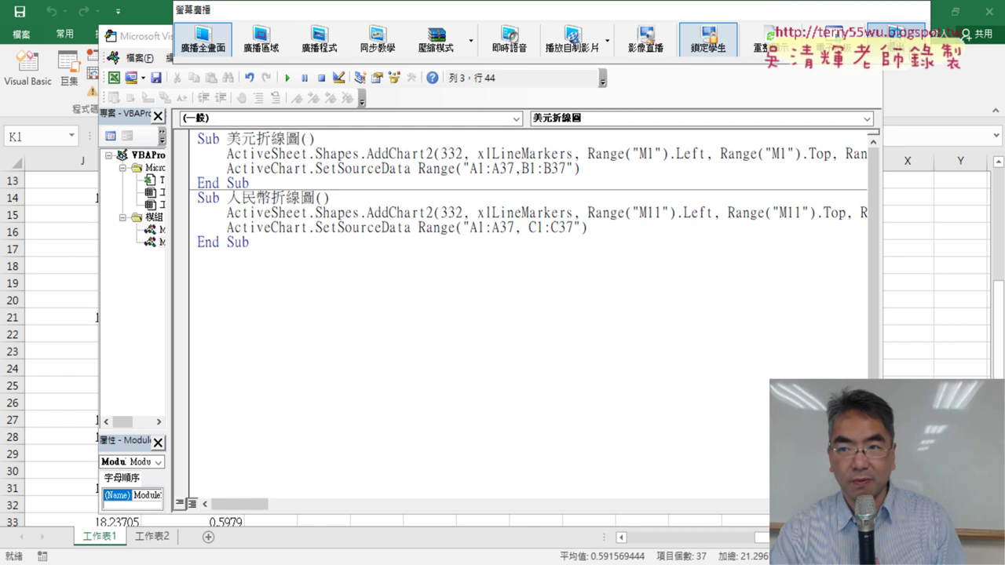
- Switch to EVO Class Management's student monitoring view with the screen thumbnail grid
left_click(896, 31)
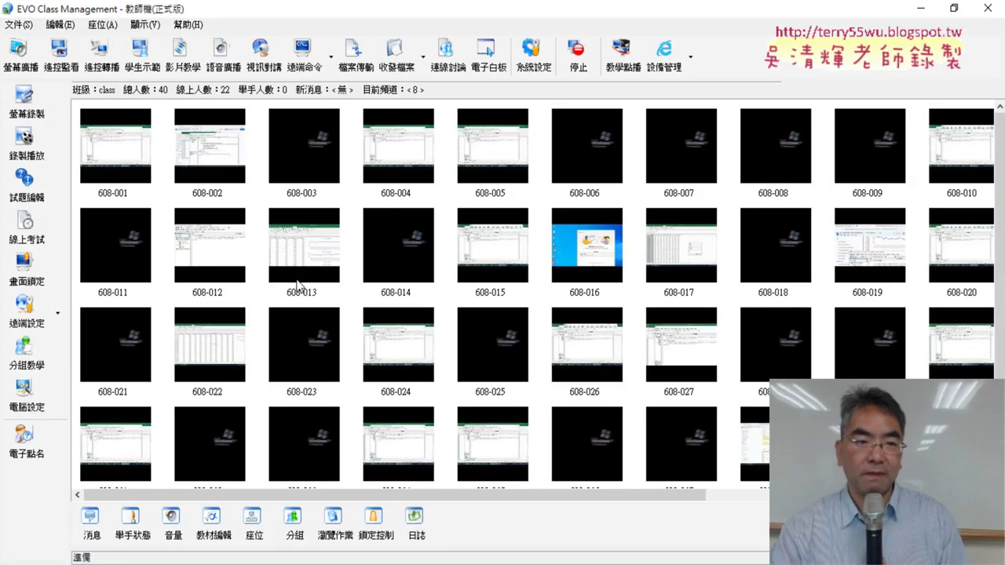